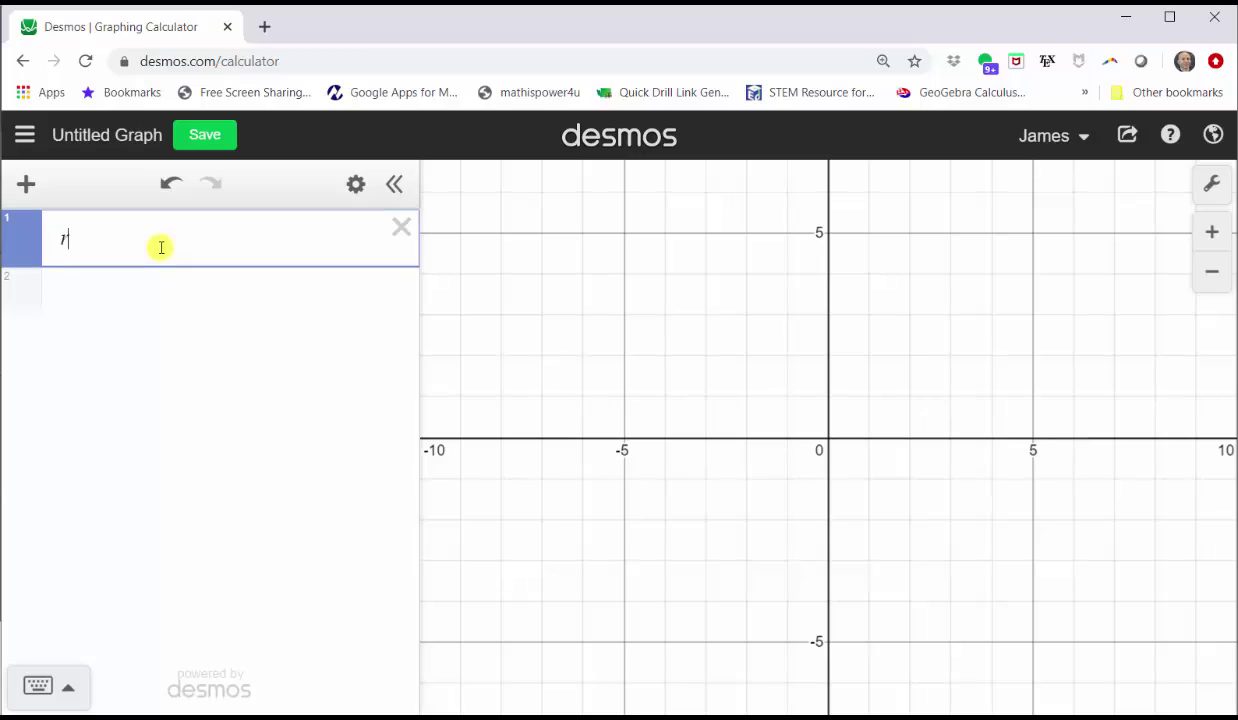
Step: Complete the first expression as r = 5 and set r to -4.9 with its slider
text(= 5)
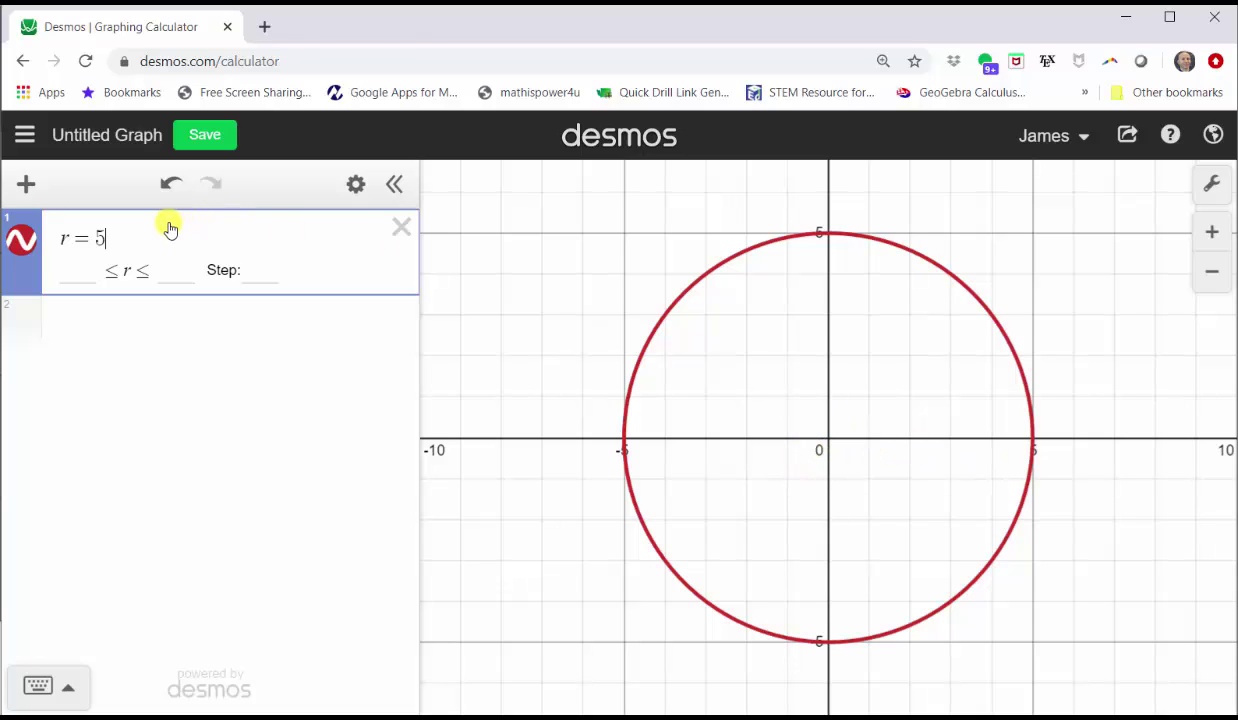
key(Return)
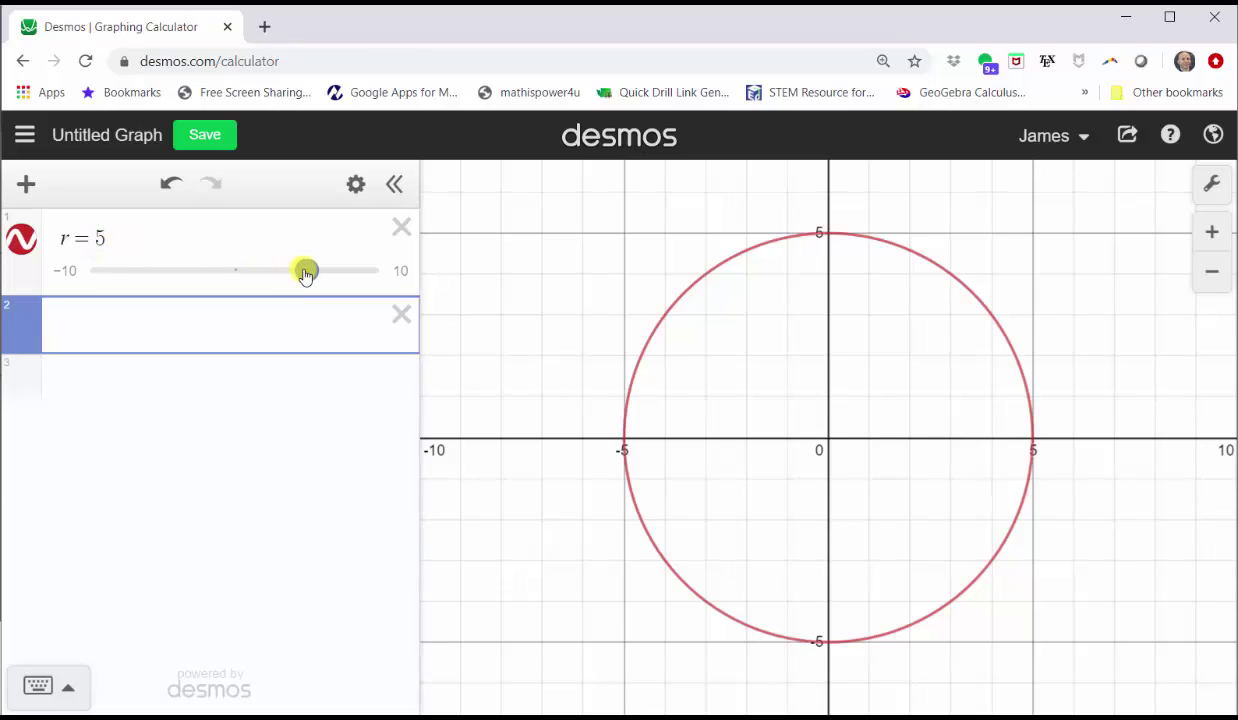
drag(306, 273, 163, 267)
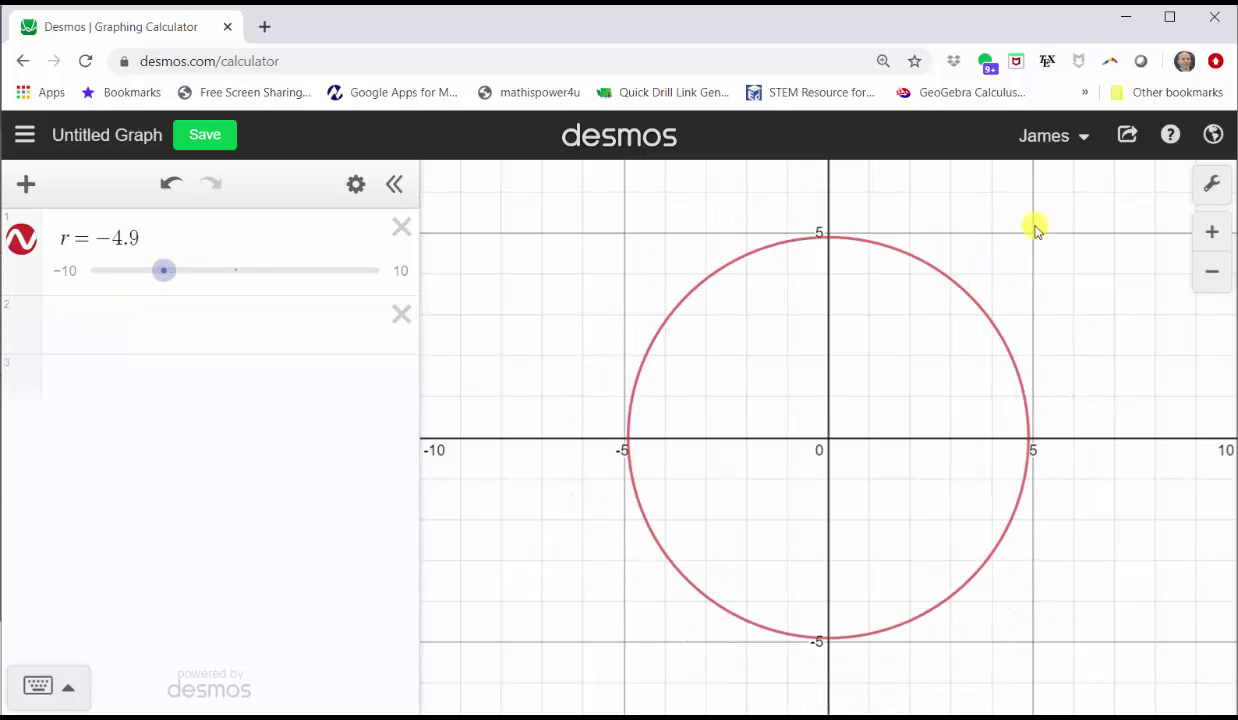
Step: Switch the graph to a polar grid and set the angle unit to degrees
click(1211, 183)
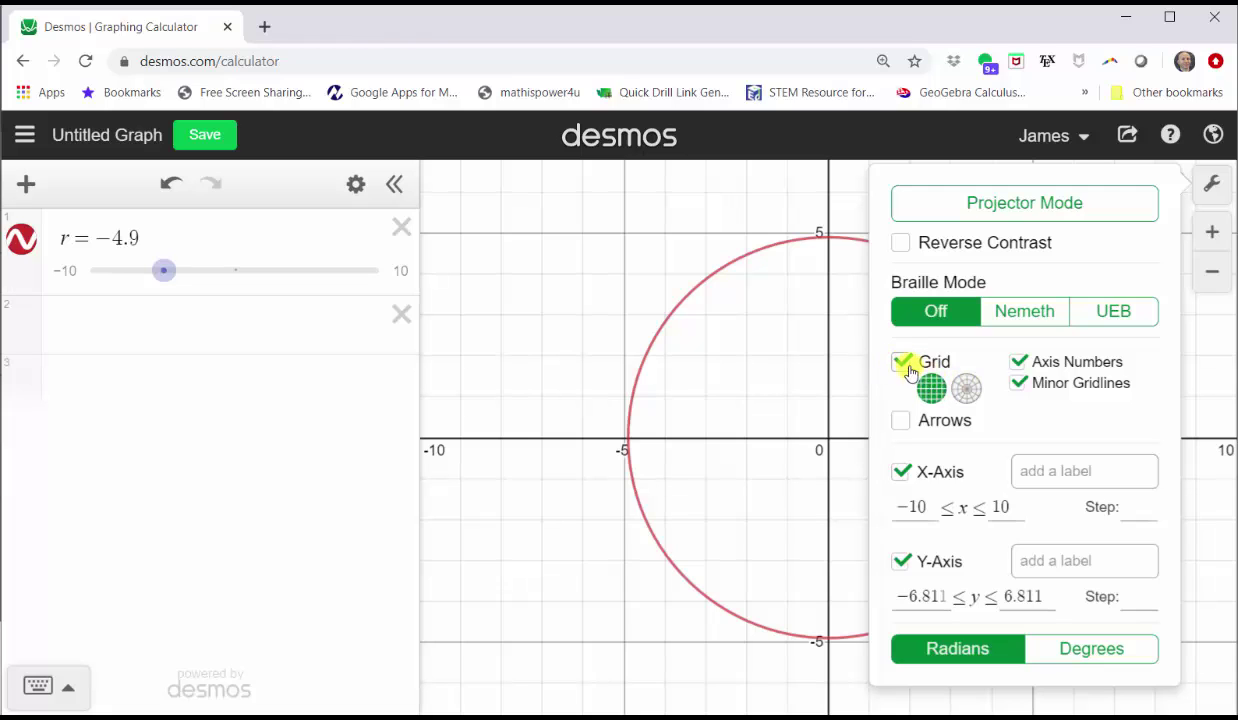
click(967, 390)
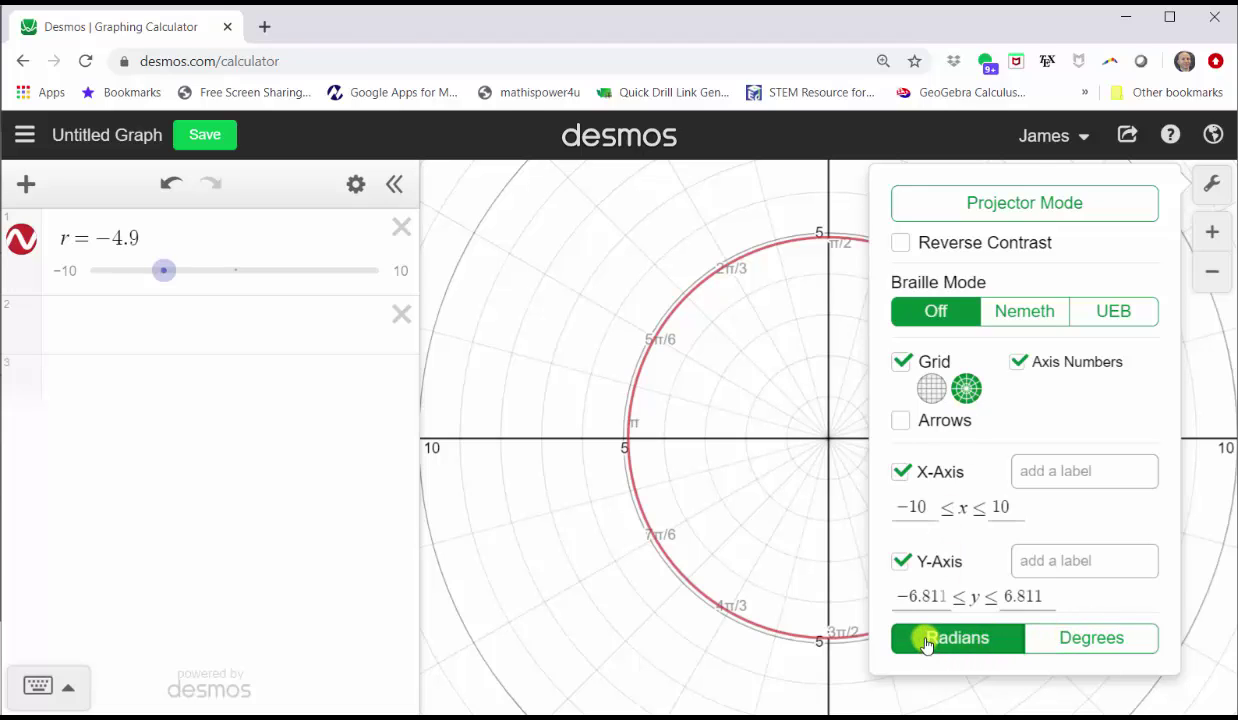
click(1104, 650)
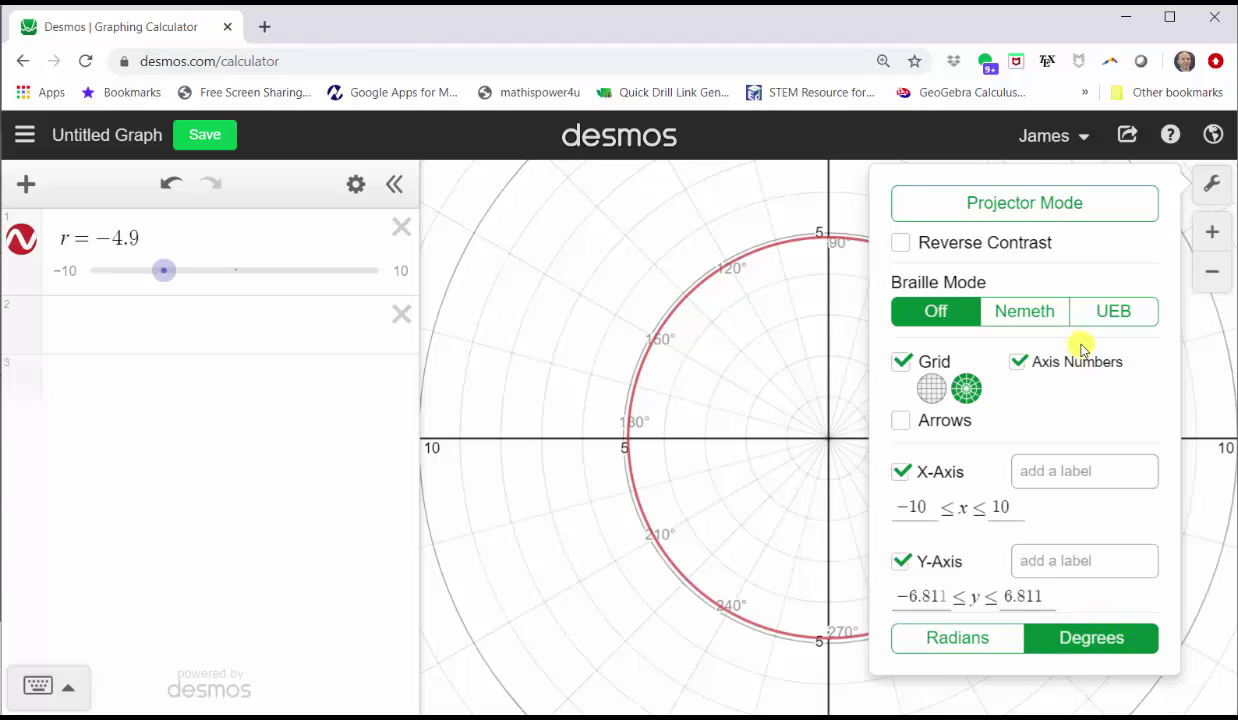
click(812, 310)
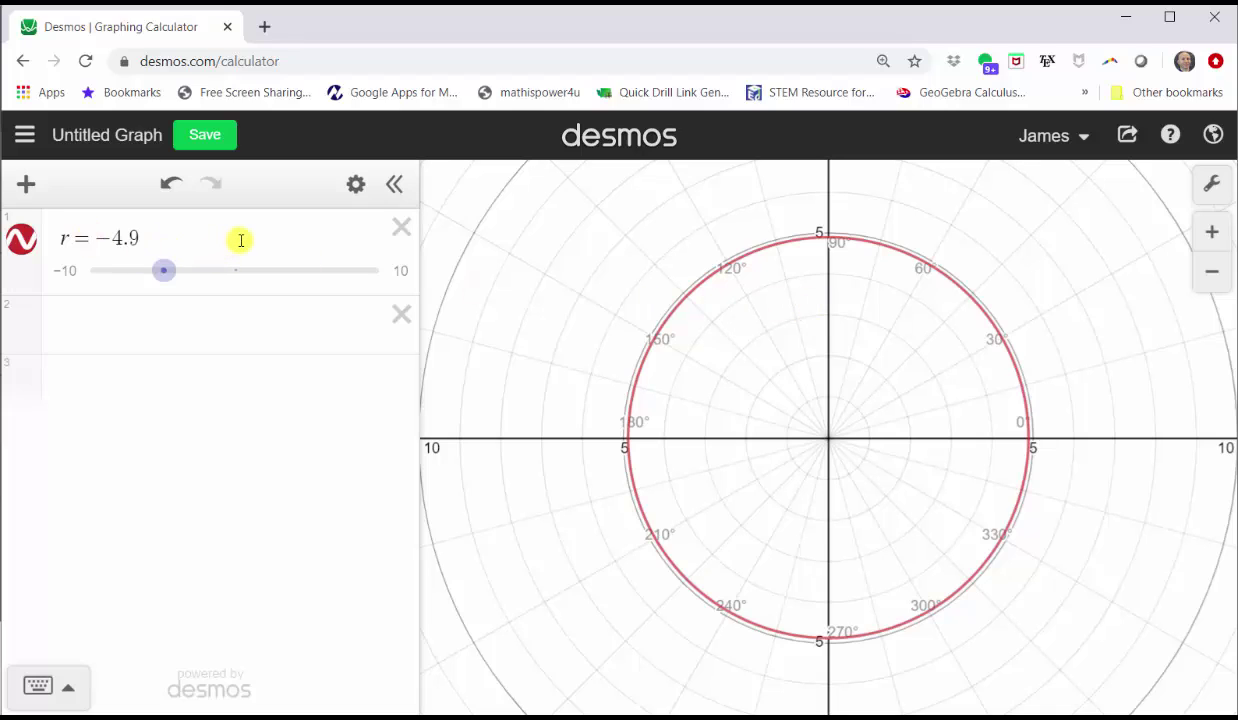
Step: Hide the constant-radius circle and enter r = n sin(θ) as the second expression
click(22, 238)
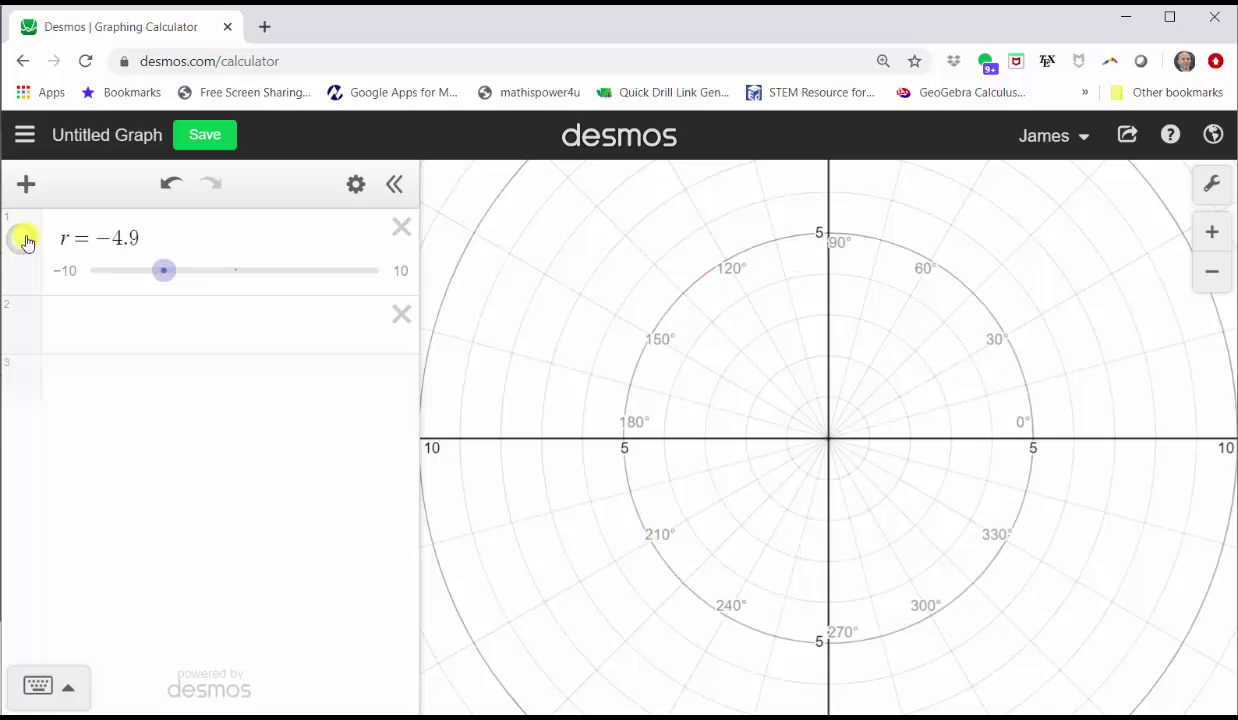
click(86, 331)
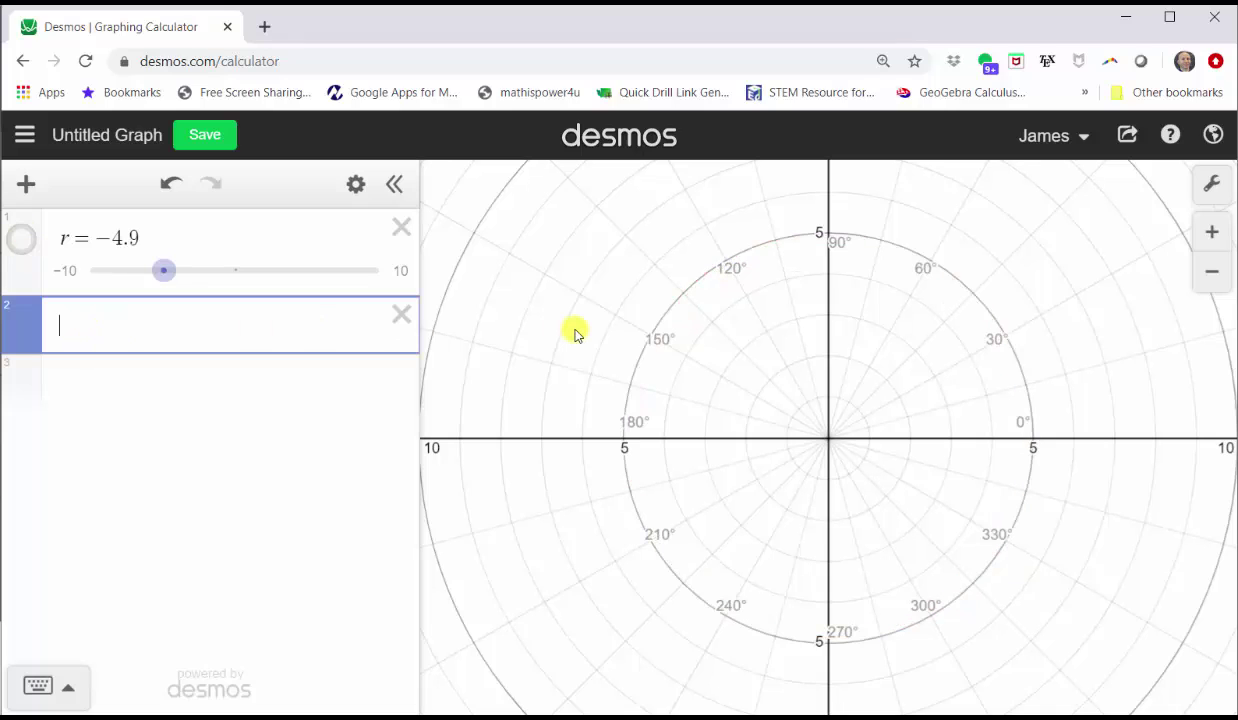
text(r = ns)
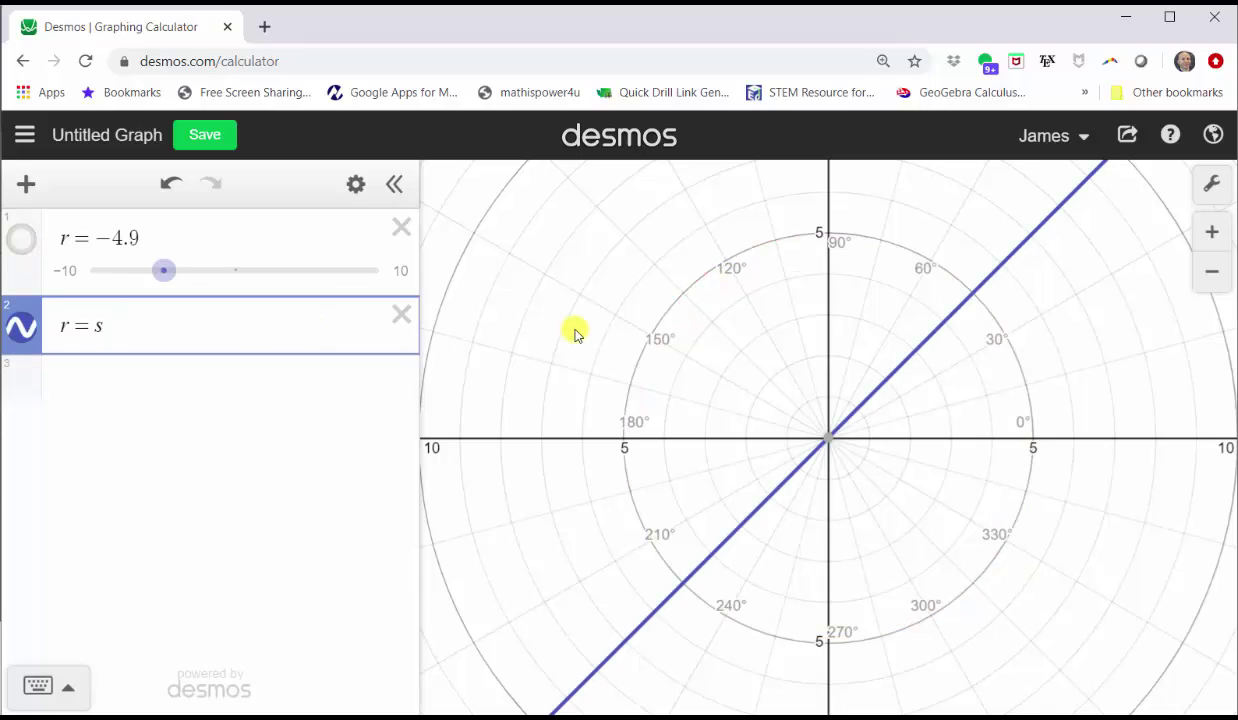
key(BackSpace)
text(n sin)
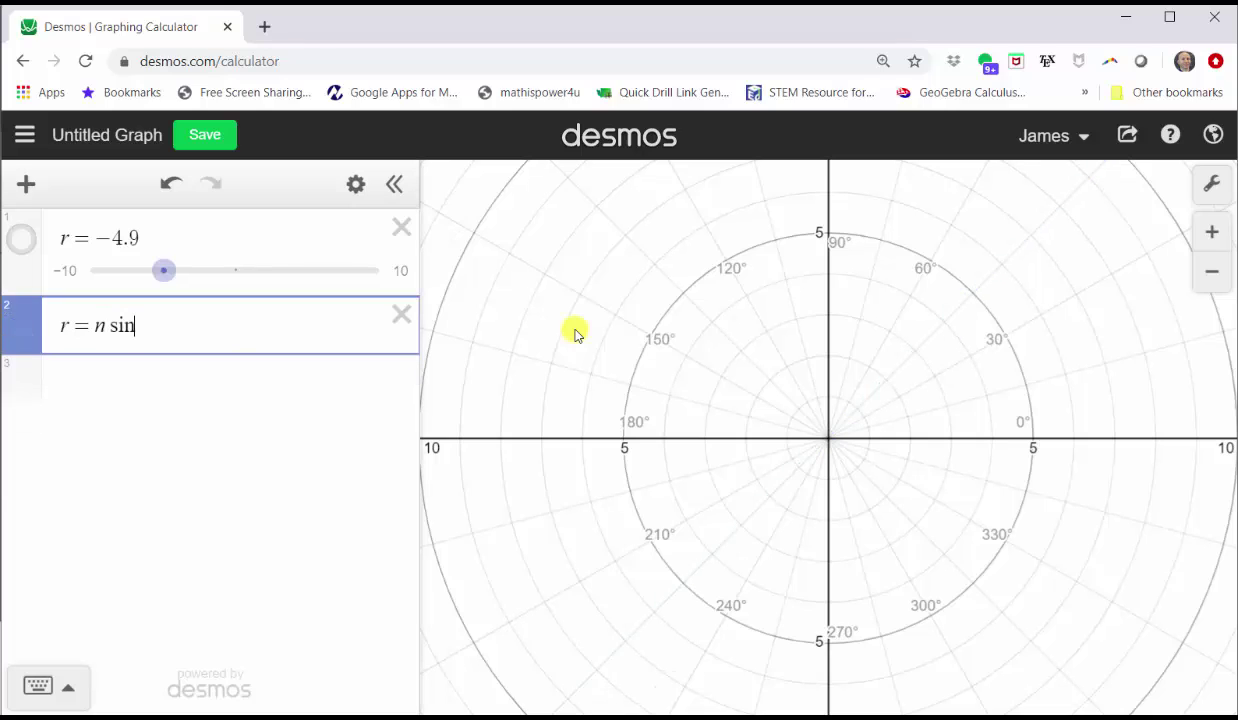
text(()
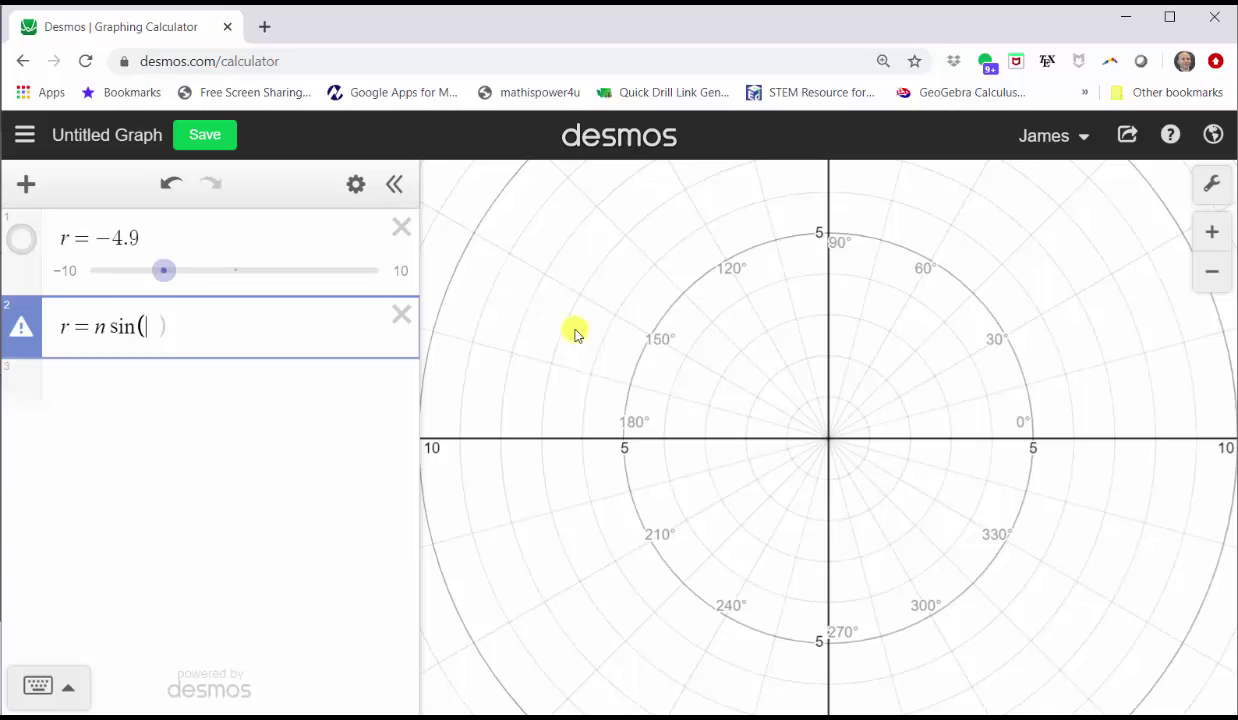
text(th)
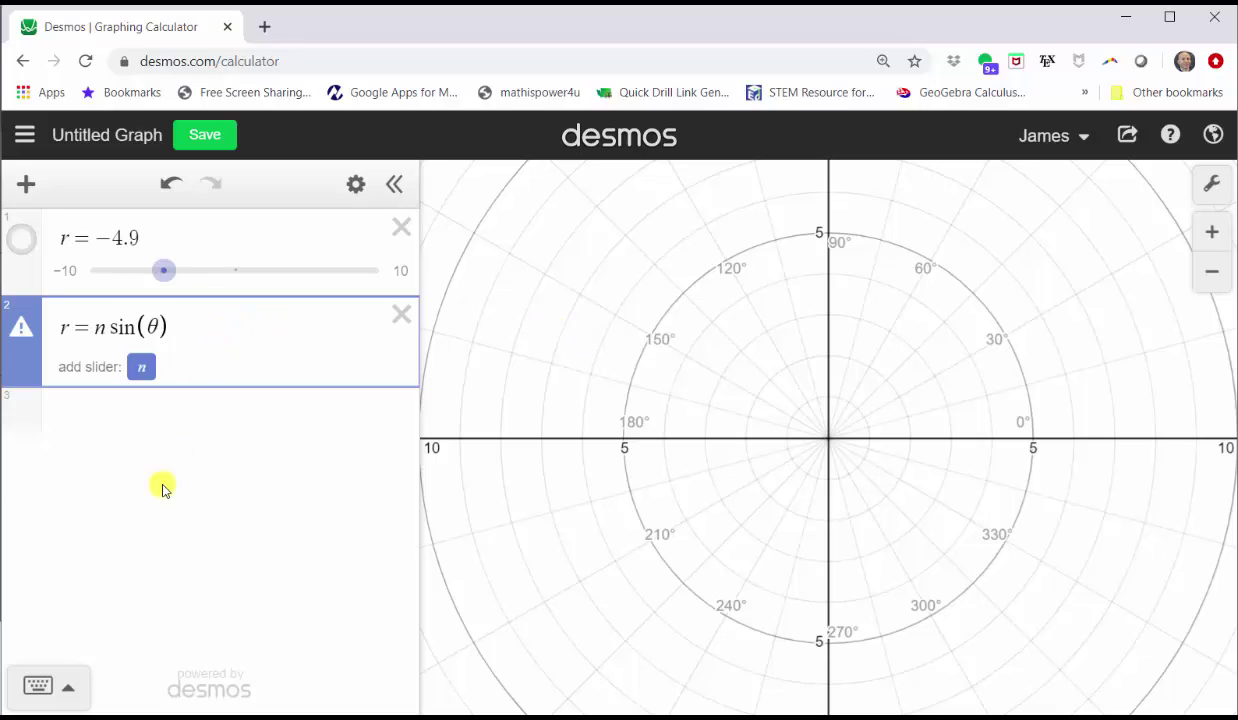
Step: Look up the θ character in the on-screen keypad's letter layout and close the keypad
click(42, 685)
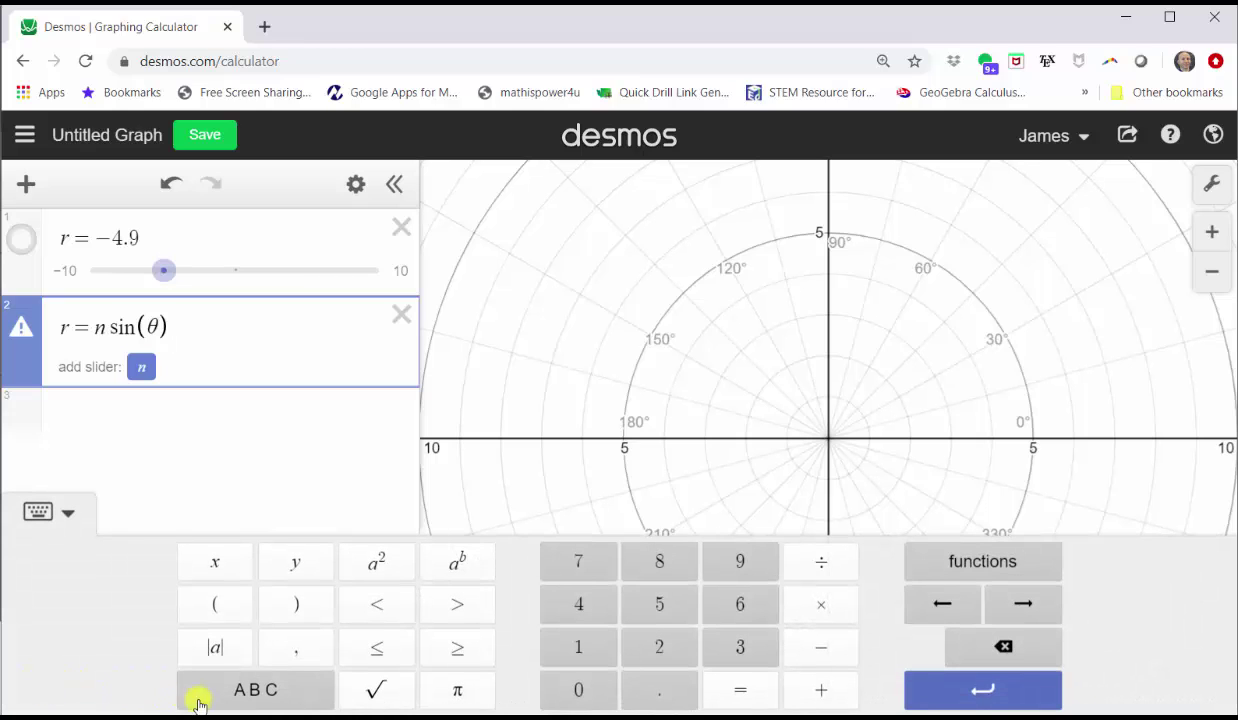
click(255, 690)
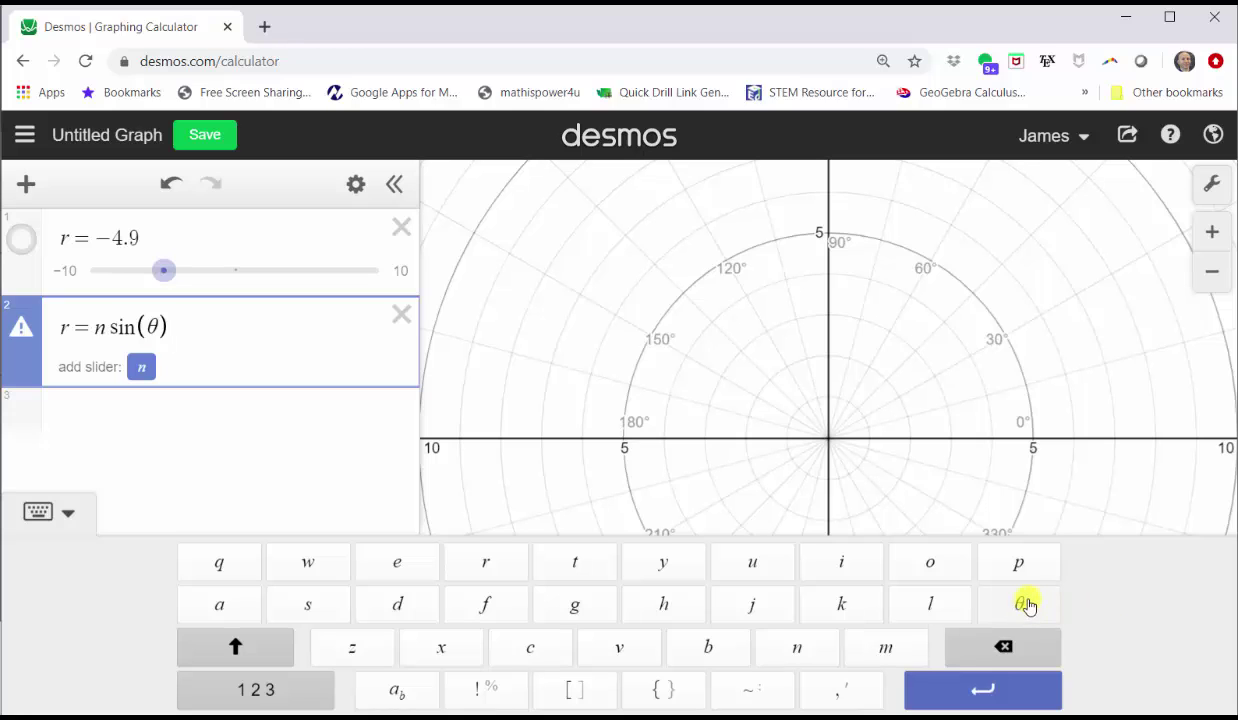
click(36, 515)
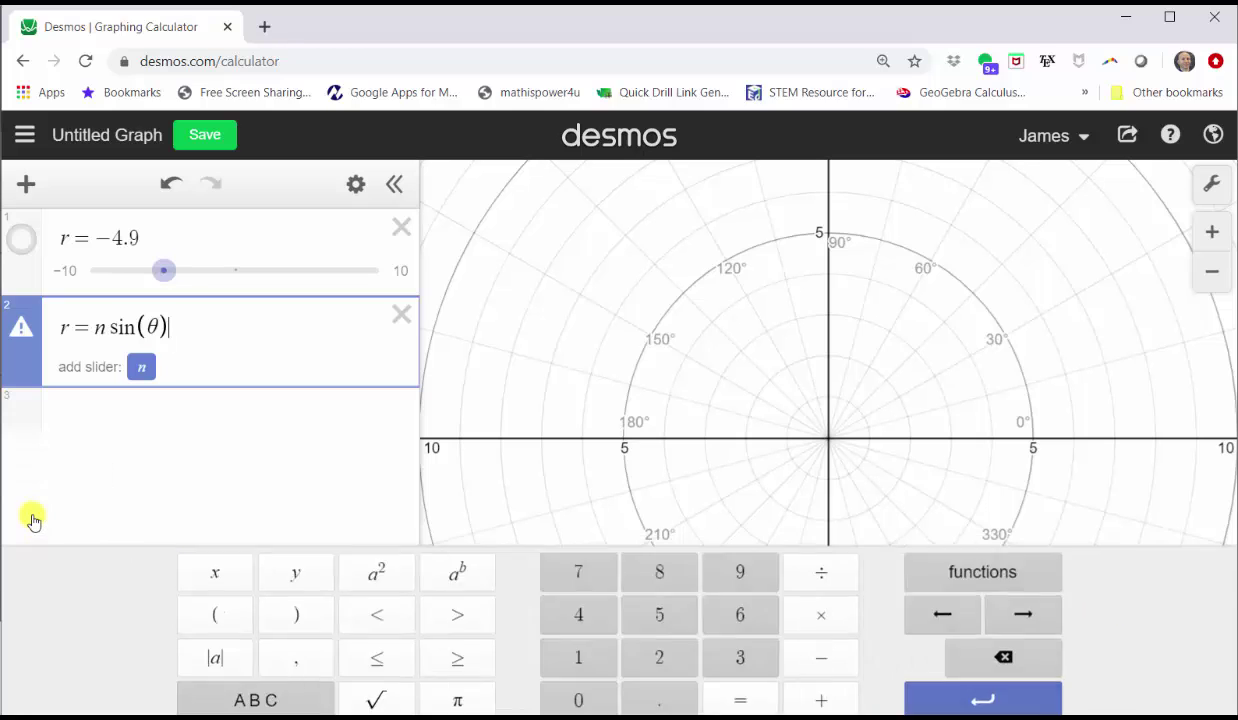
click(33, 519)
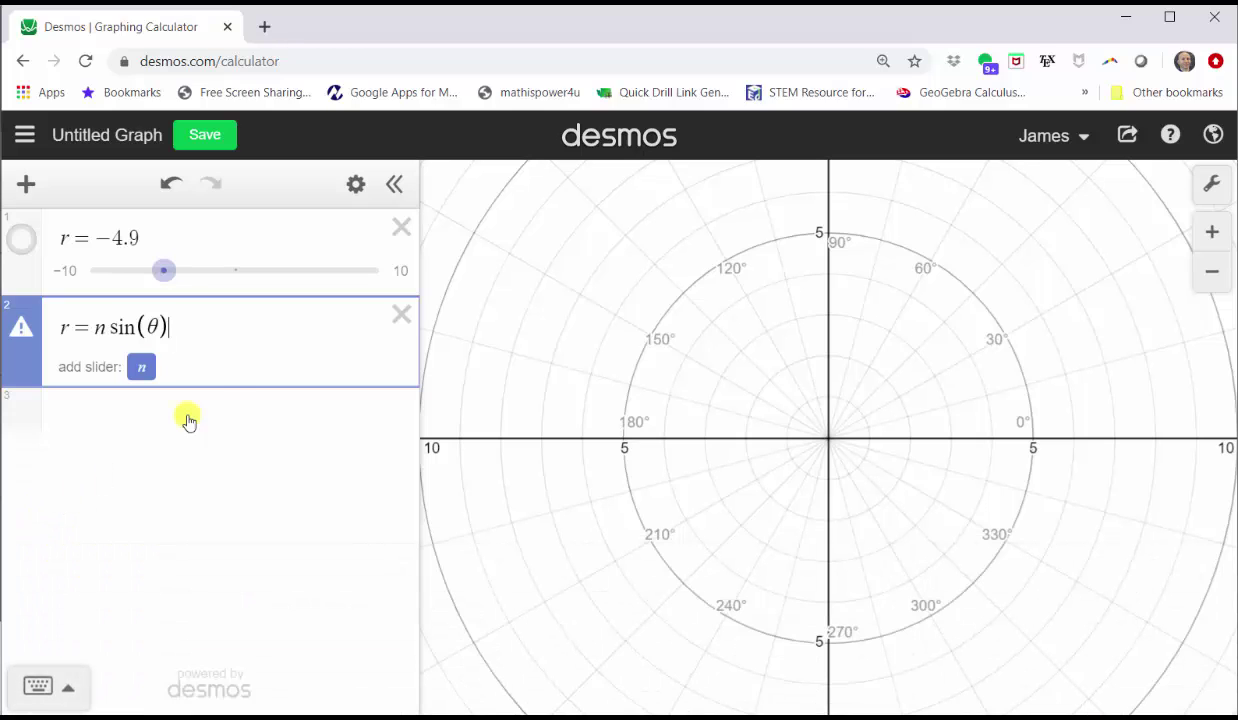
Step: Add a slider for n with a step of 0.5 and set n to 6
click(141, 368)
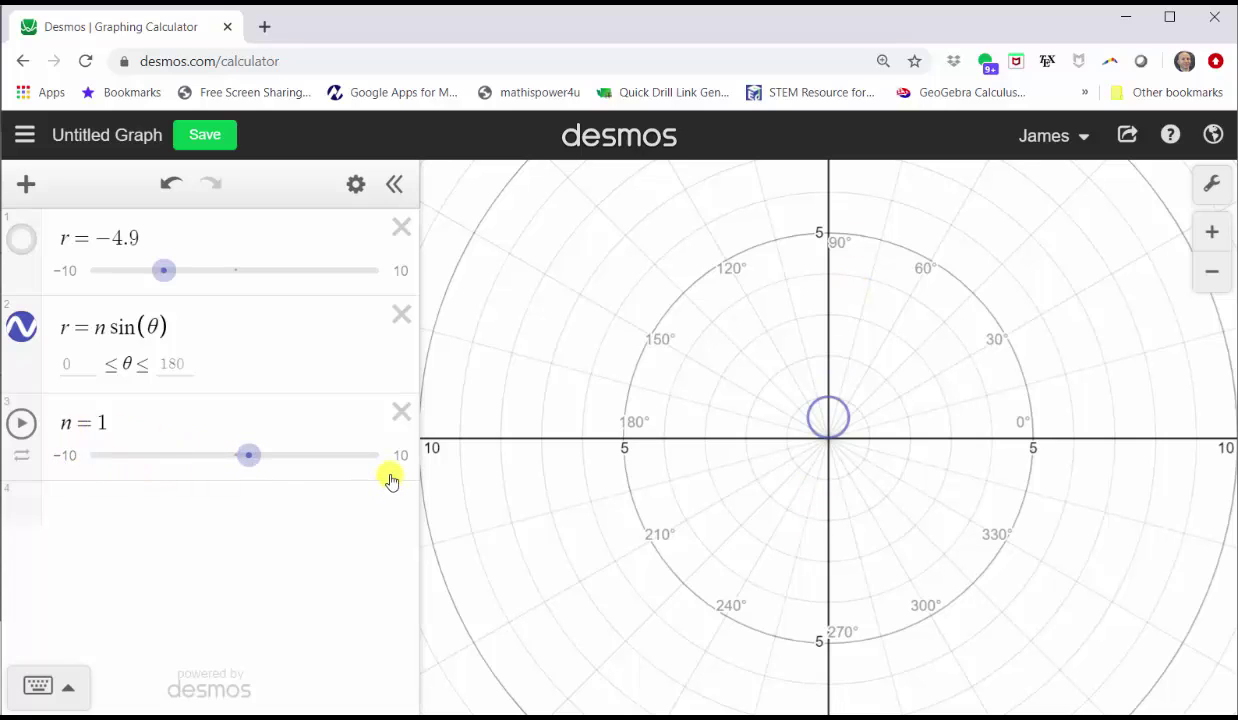
click(205, 456)
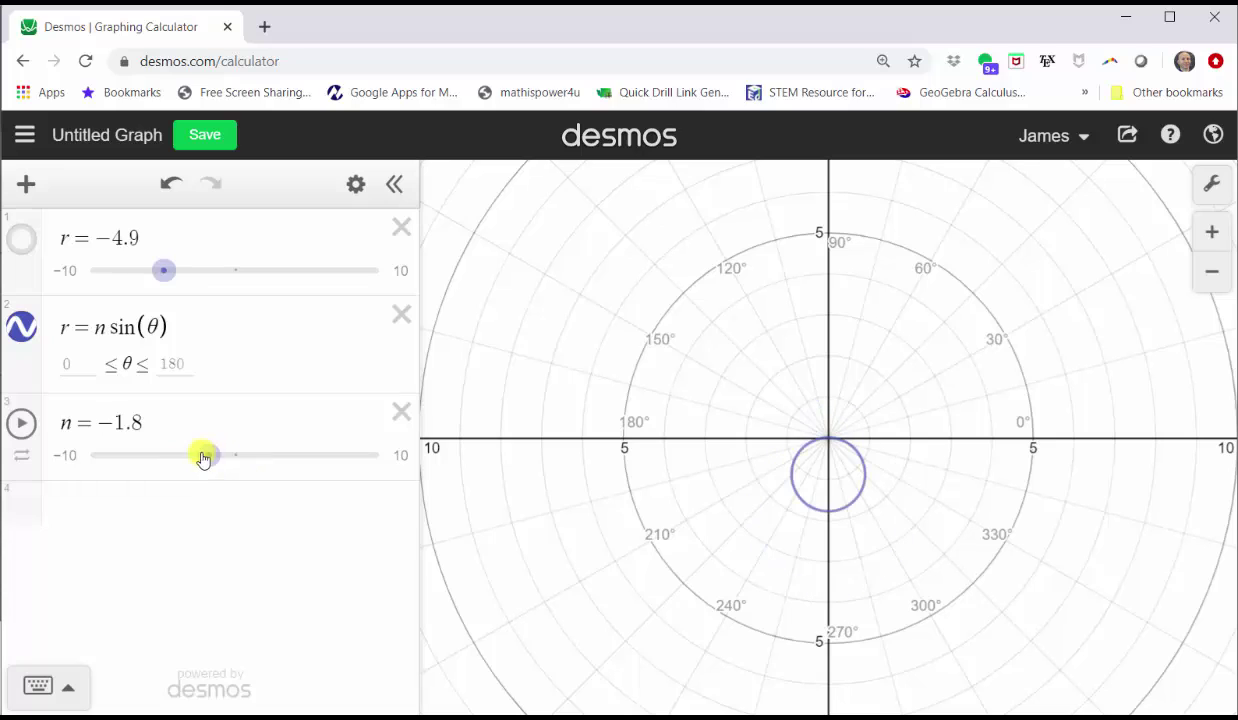
click(401, 462)
click(259, 451)
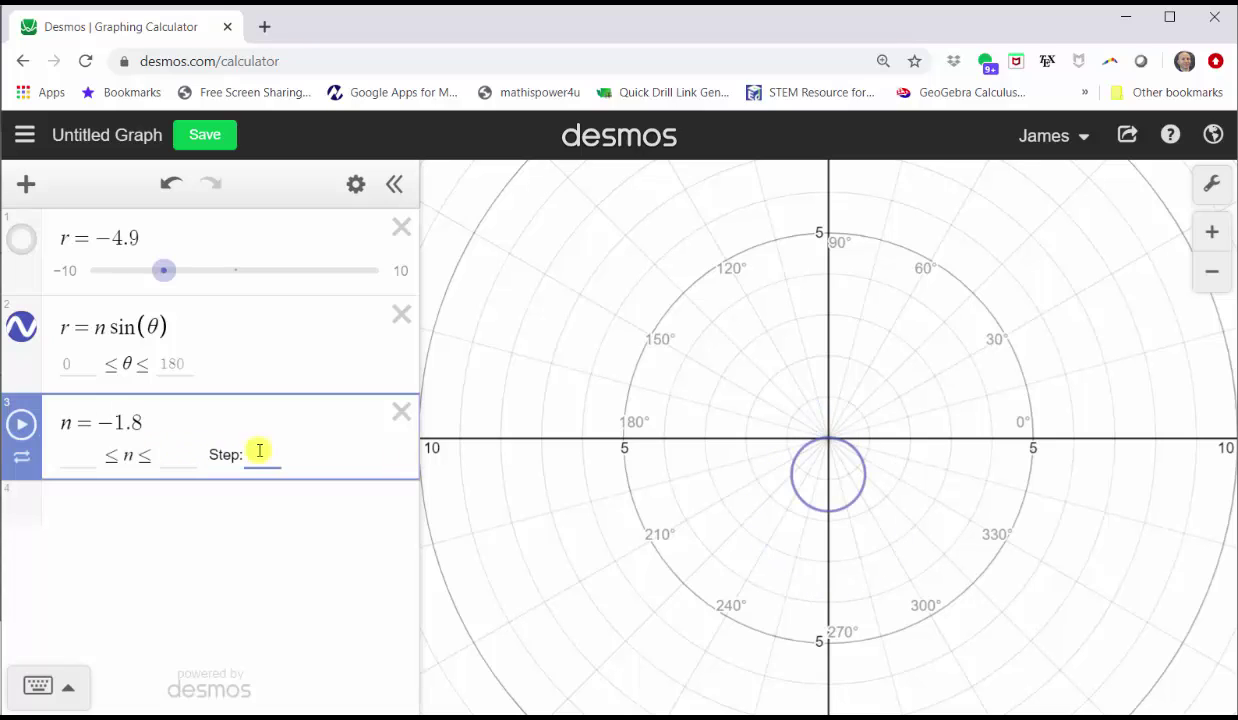
text(0.5)
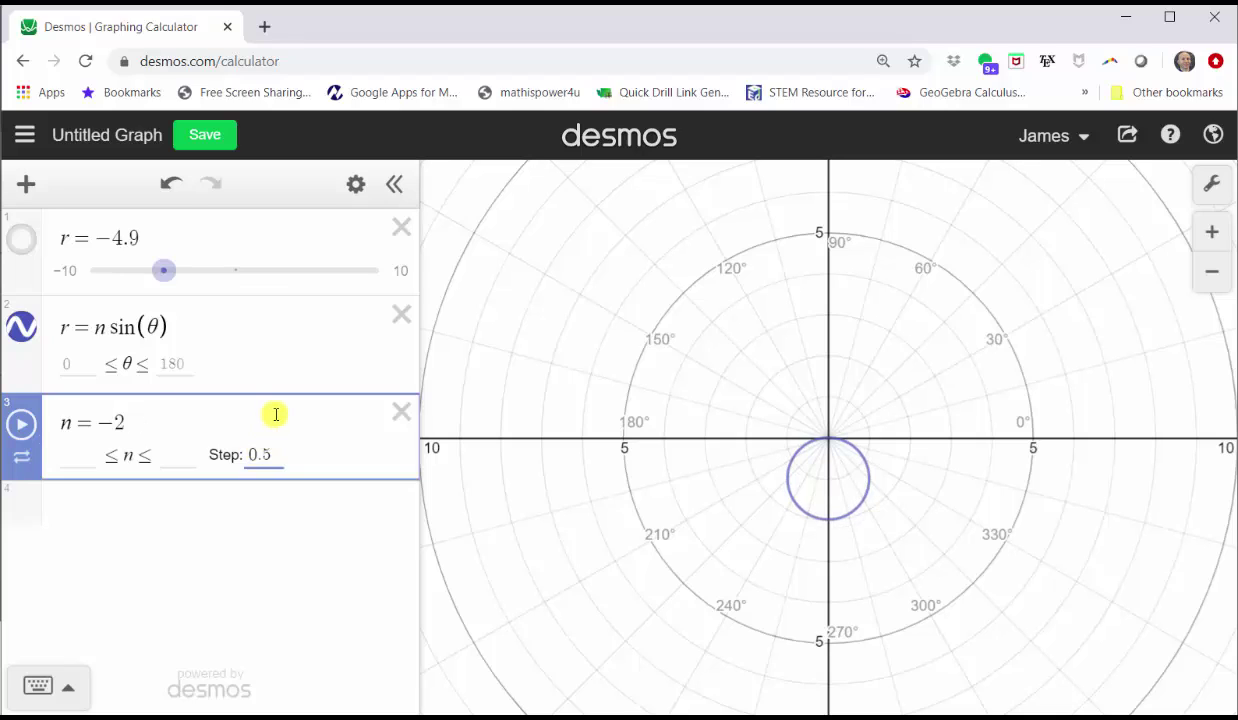
key(Return)
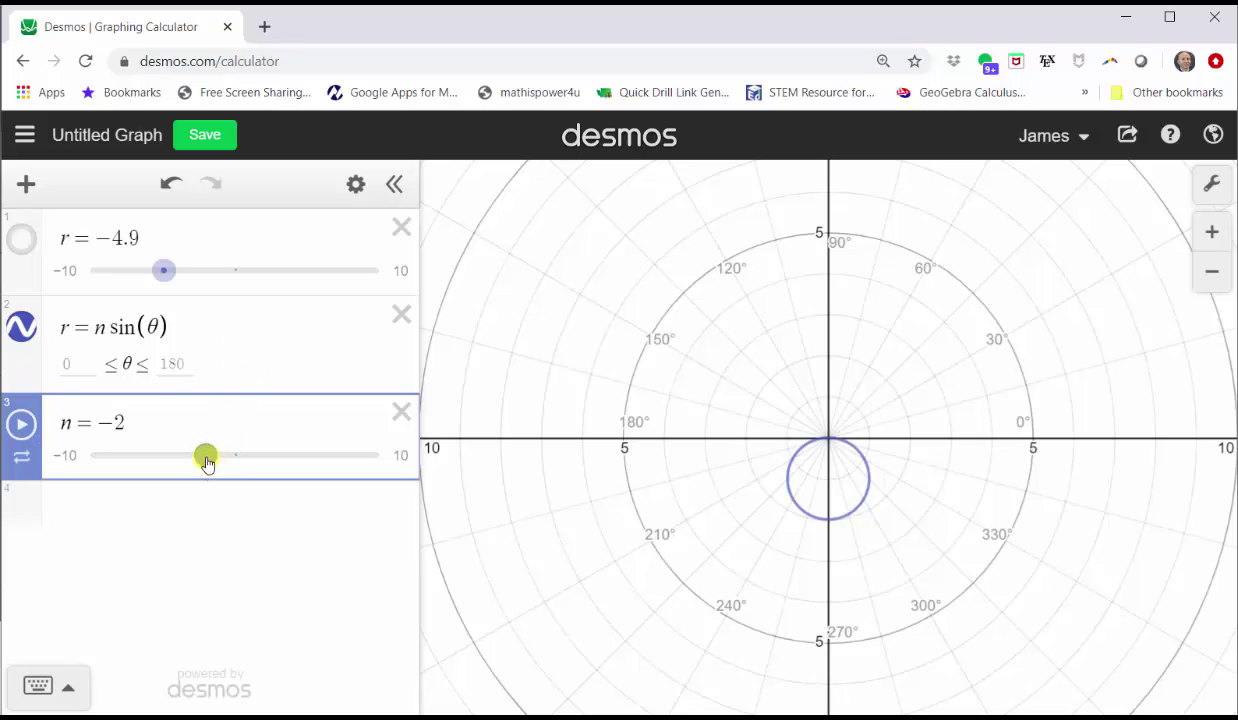
drag(206, 461, 312, 441)
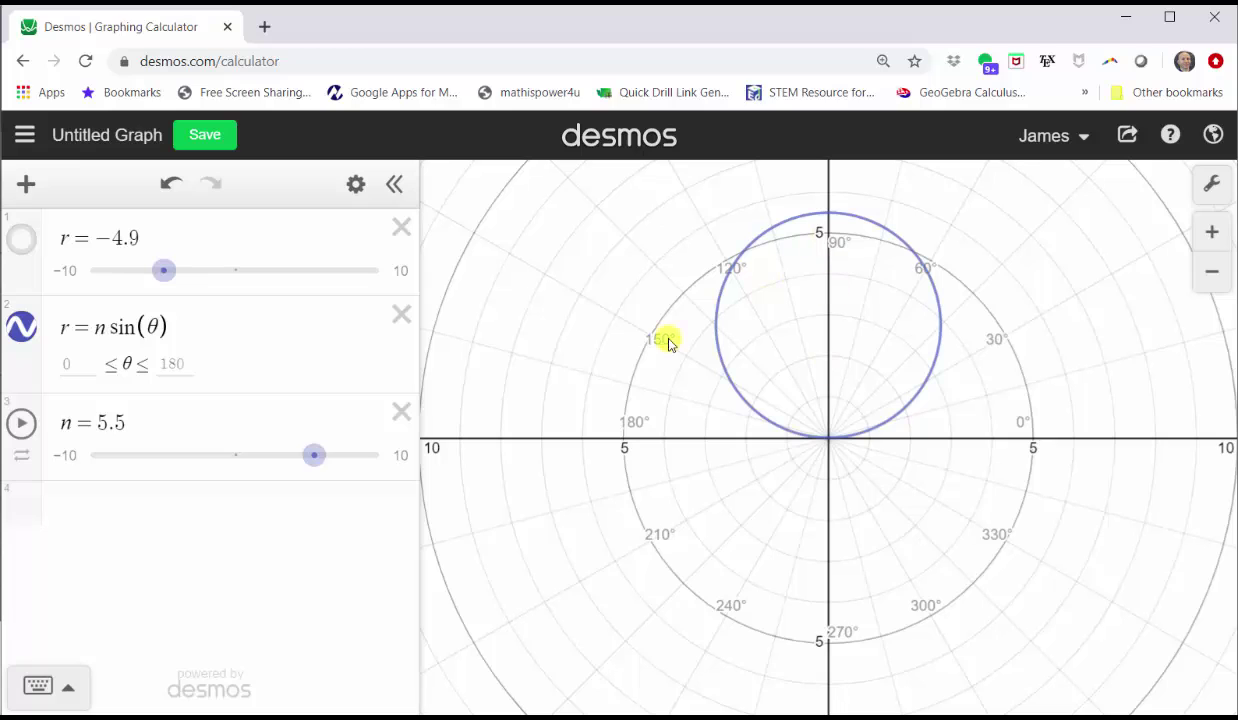
mouse_move(312, 458)
mouse_down()
mouse_move(326, 458)
mouse_move(147, 449)
mouse_move(321, 455)
mouse_up()
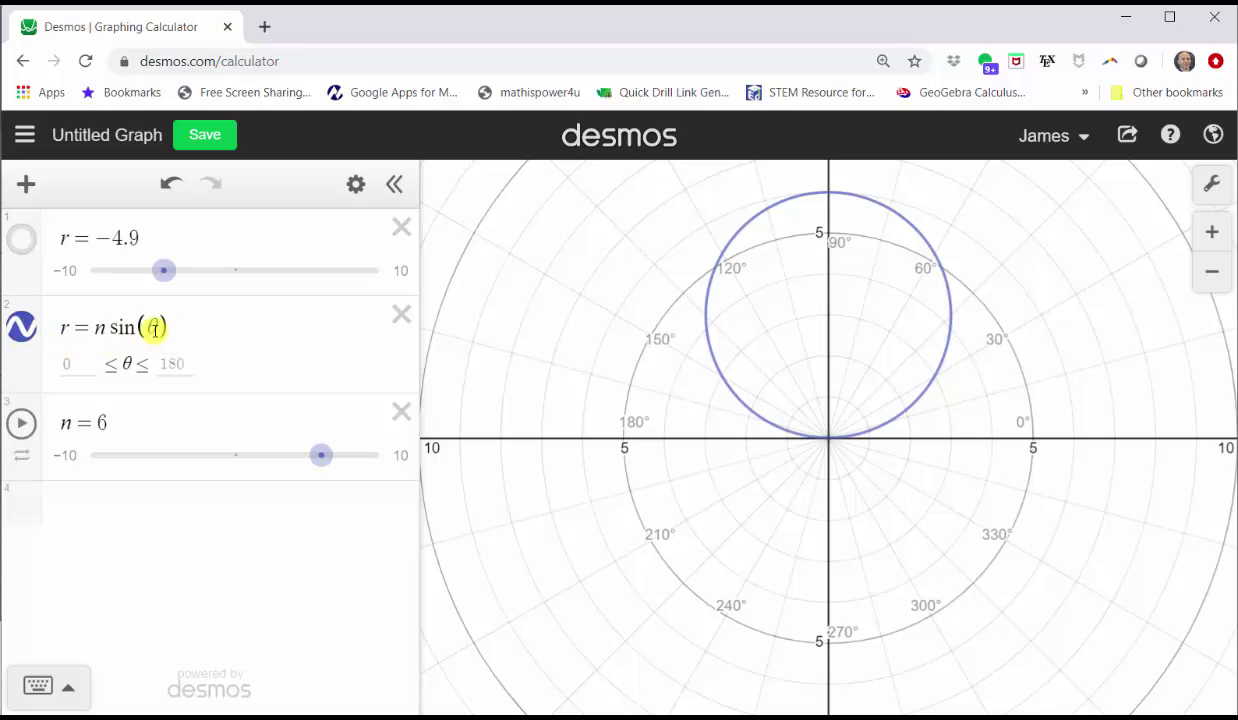
Step: Hide the sine circle and graph r = n cos(θ) as the fourth expression
click(22, 330)
click(80, 512)
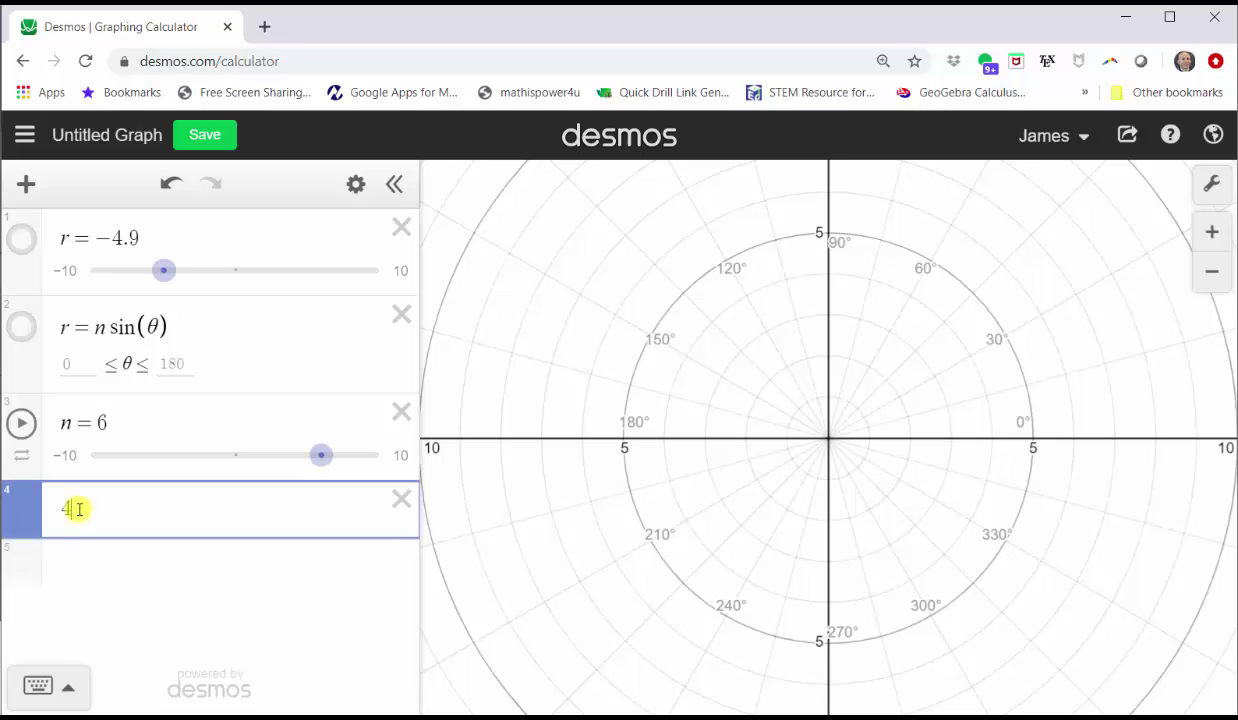
text(r=ncos9)
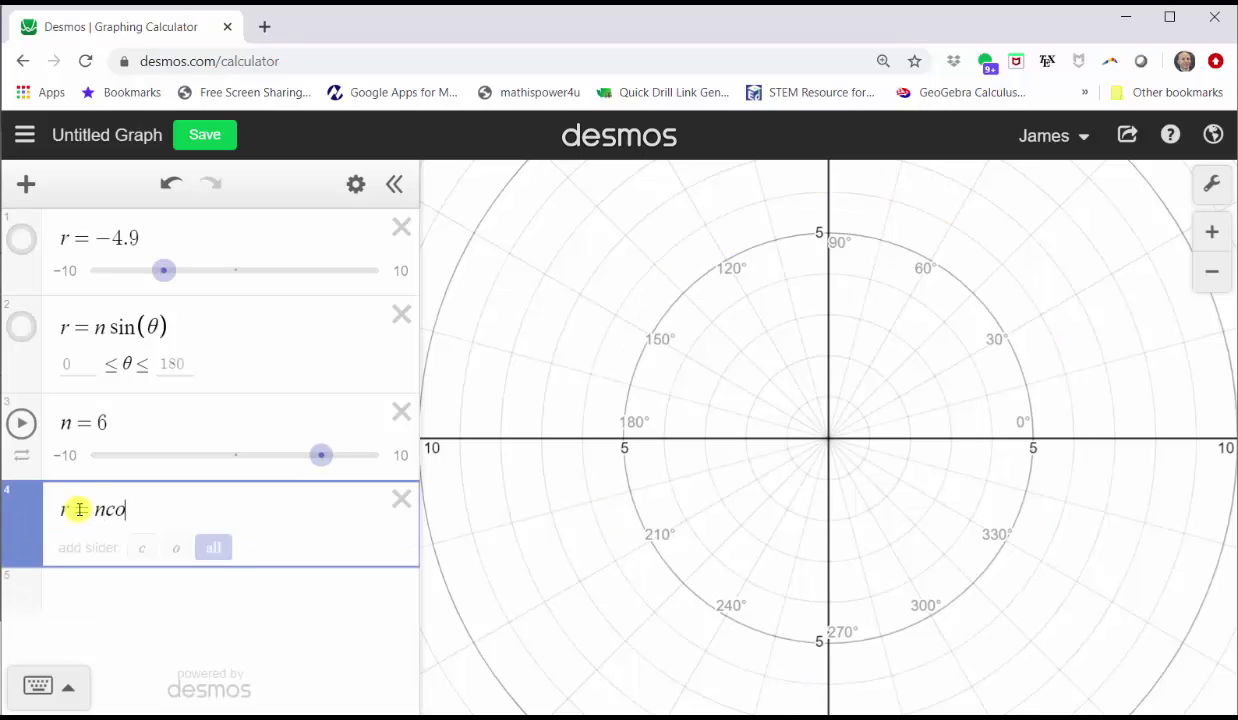
key(BackSpace)
text((theta)
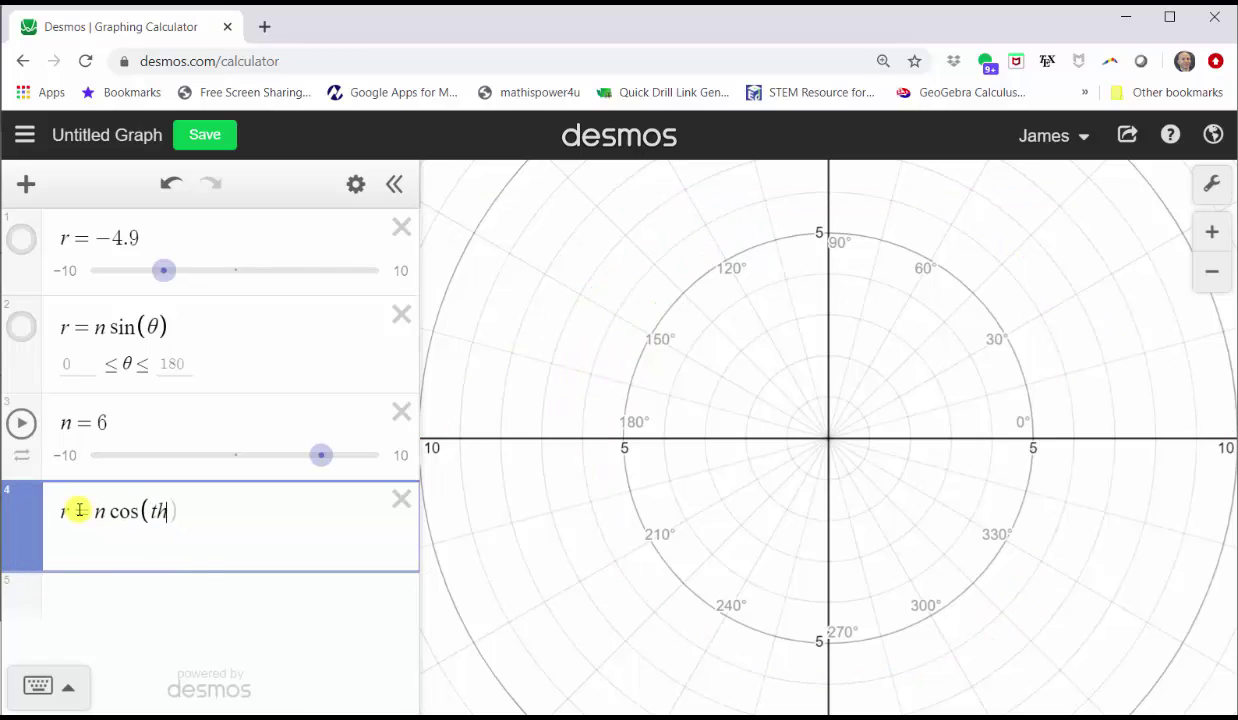
text())
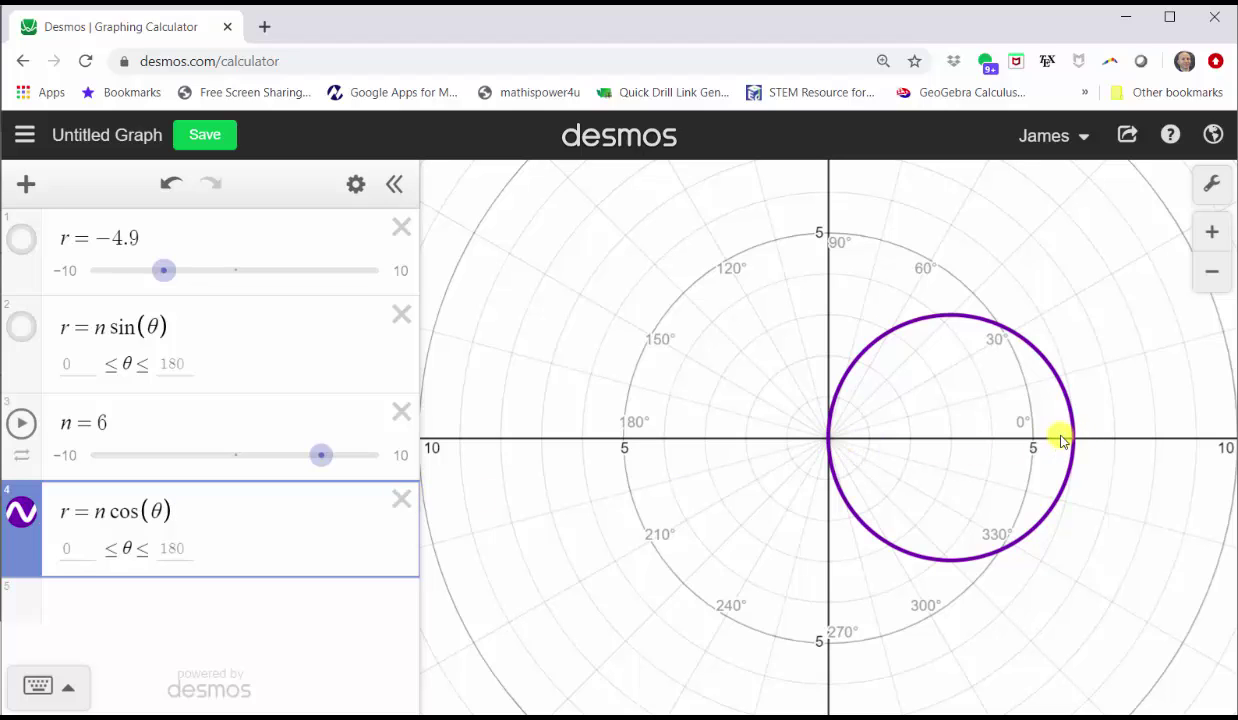
Step: Vary n on the cosine circle to -5 and back to 6
click(320, 456)
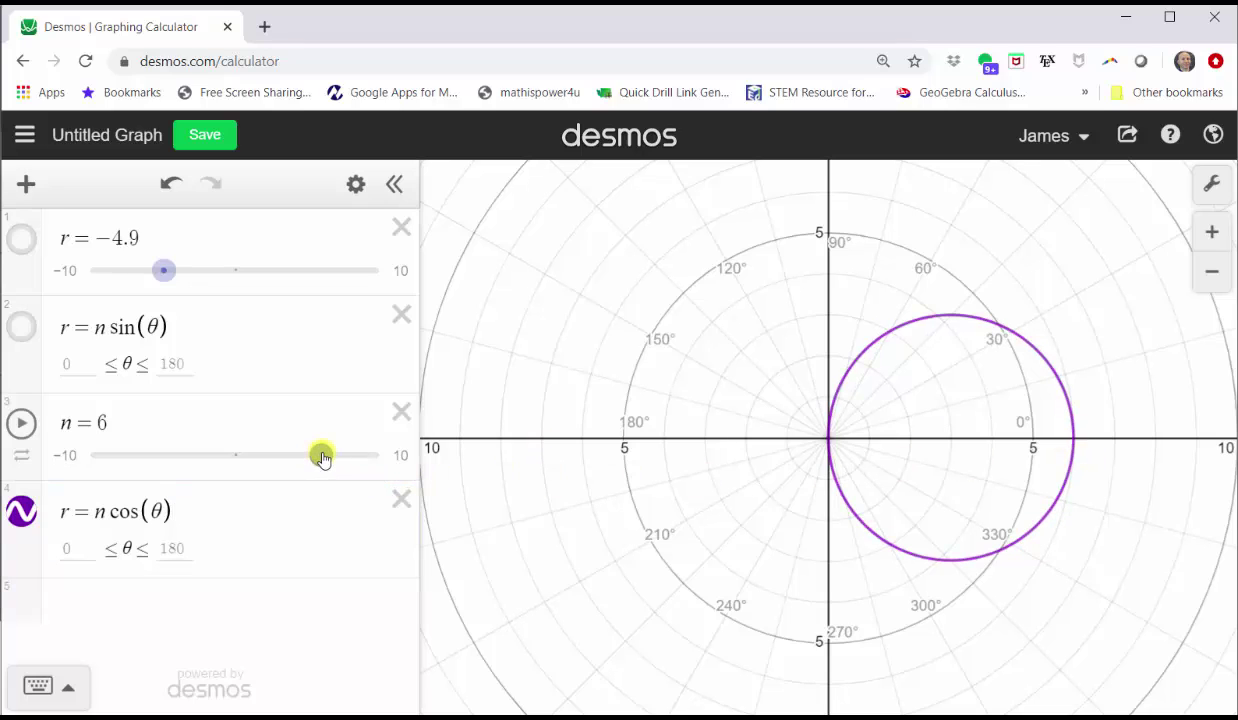
drag(322, 457, 163, 443)
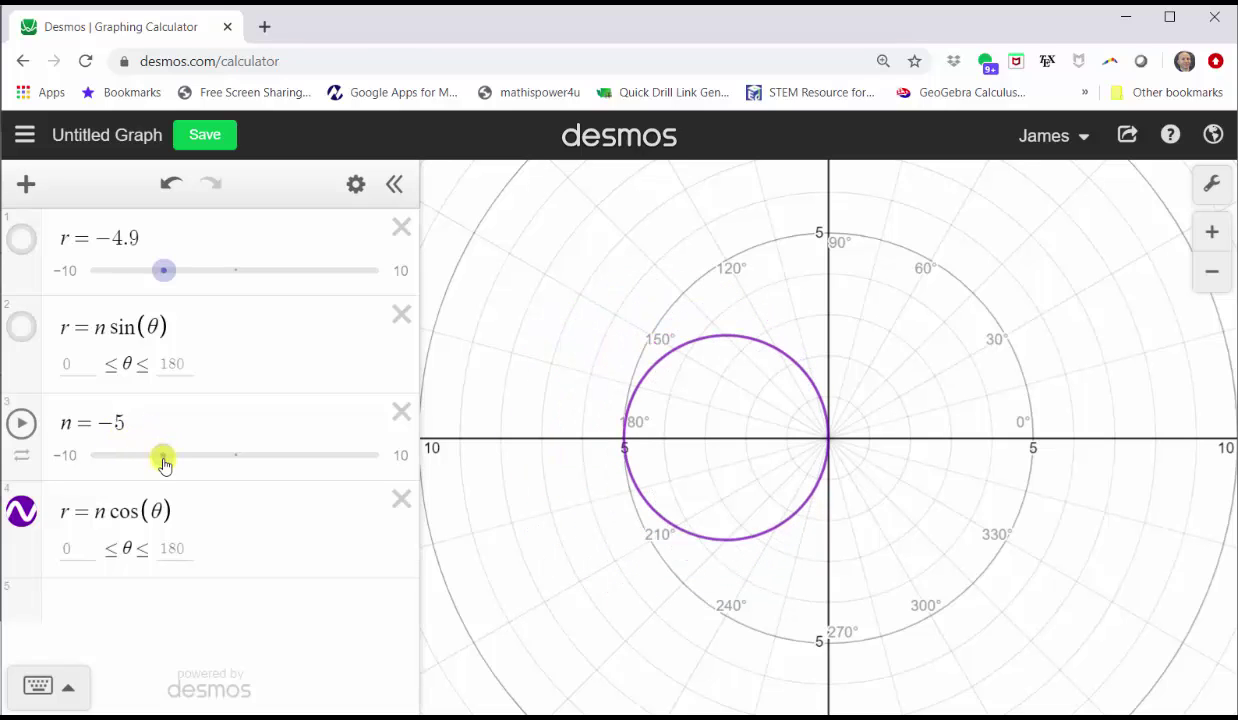
drag(166, 458, 323, 458)
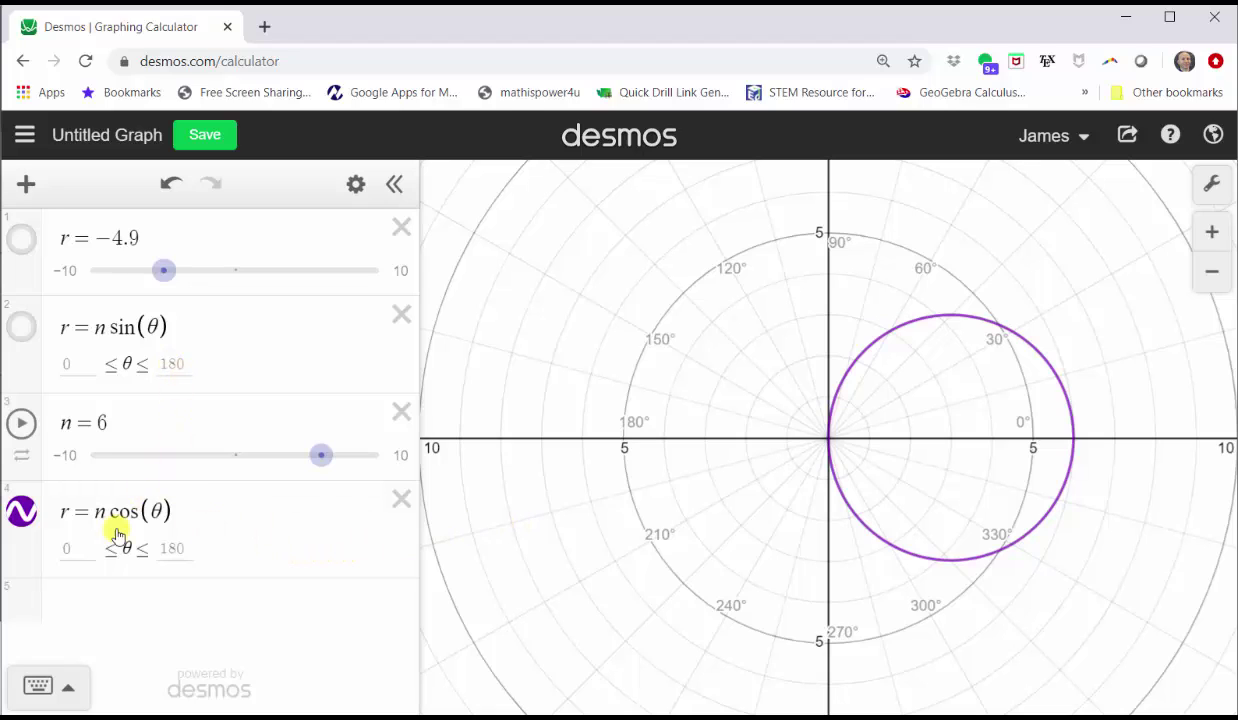
Step: Change the r = n cos(θ) curve to a dotted line style and orange colour
click(19, 515)
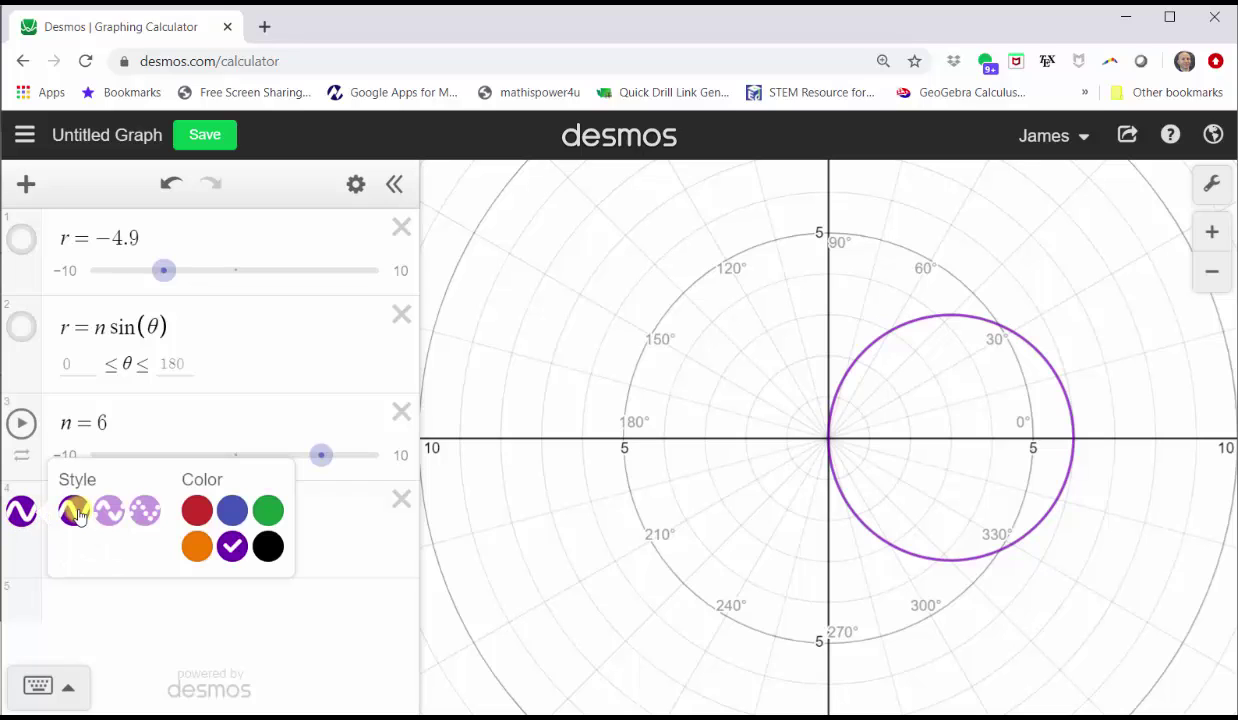
click(143, 512)
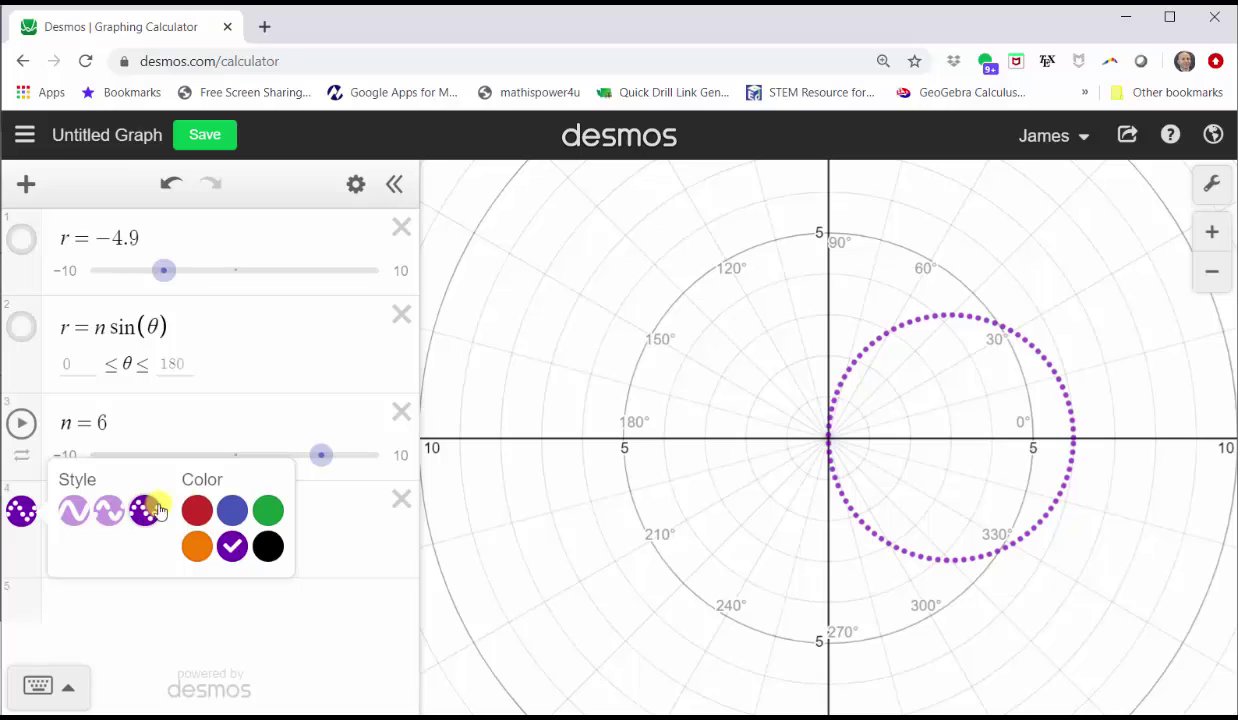
click(195, 547)
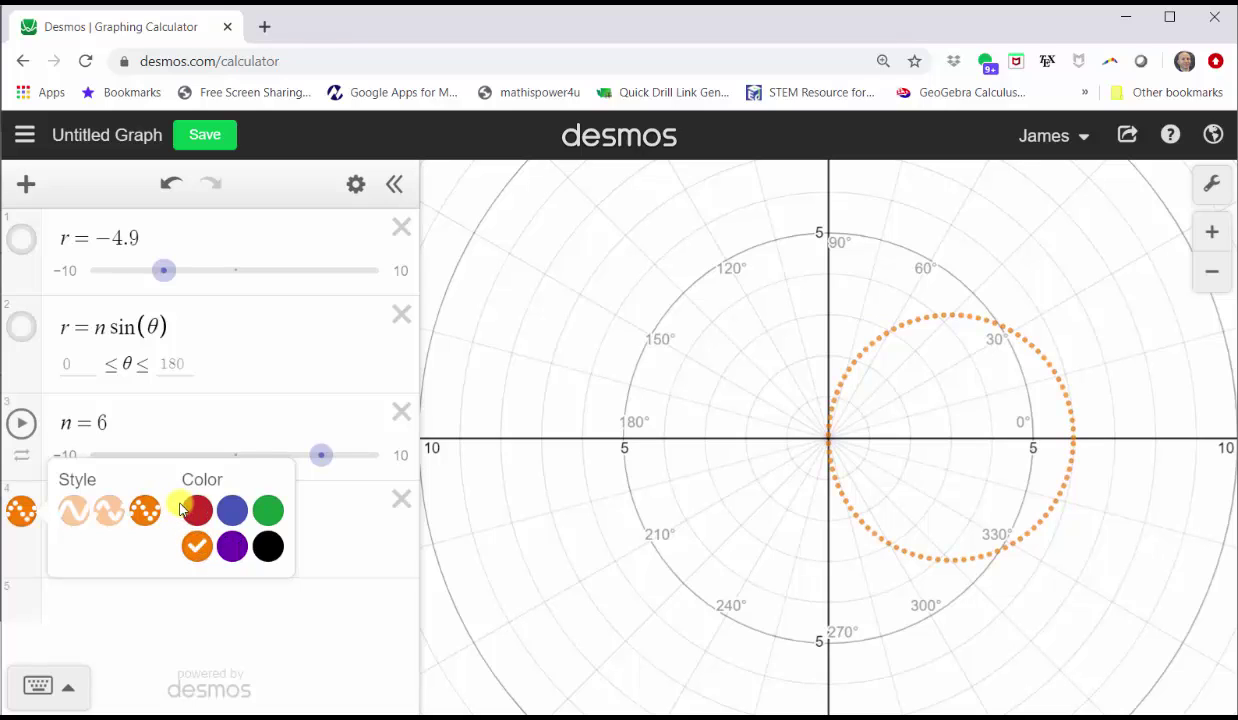
click(325, 526)
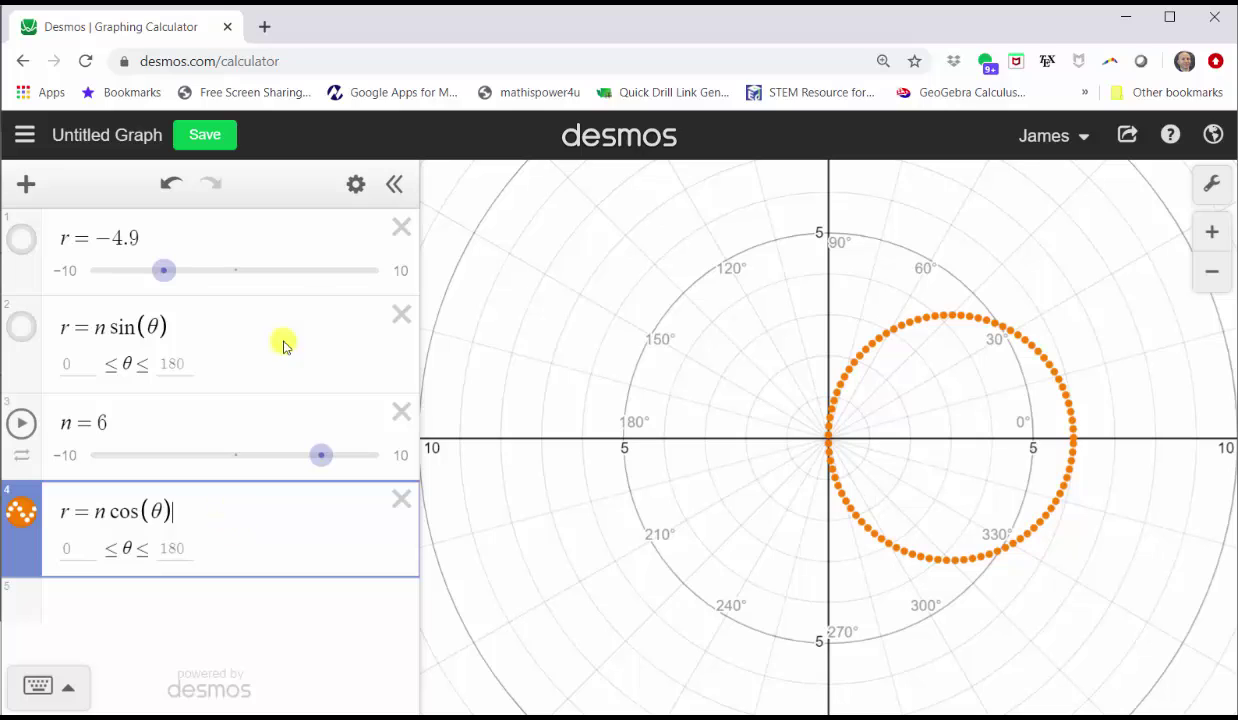
Step: Duplicate the r = n cos(θ) expression as the fifth expression
click(356, 184)
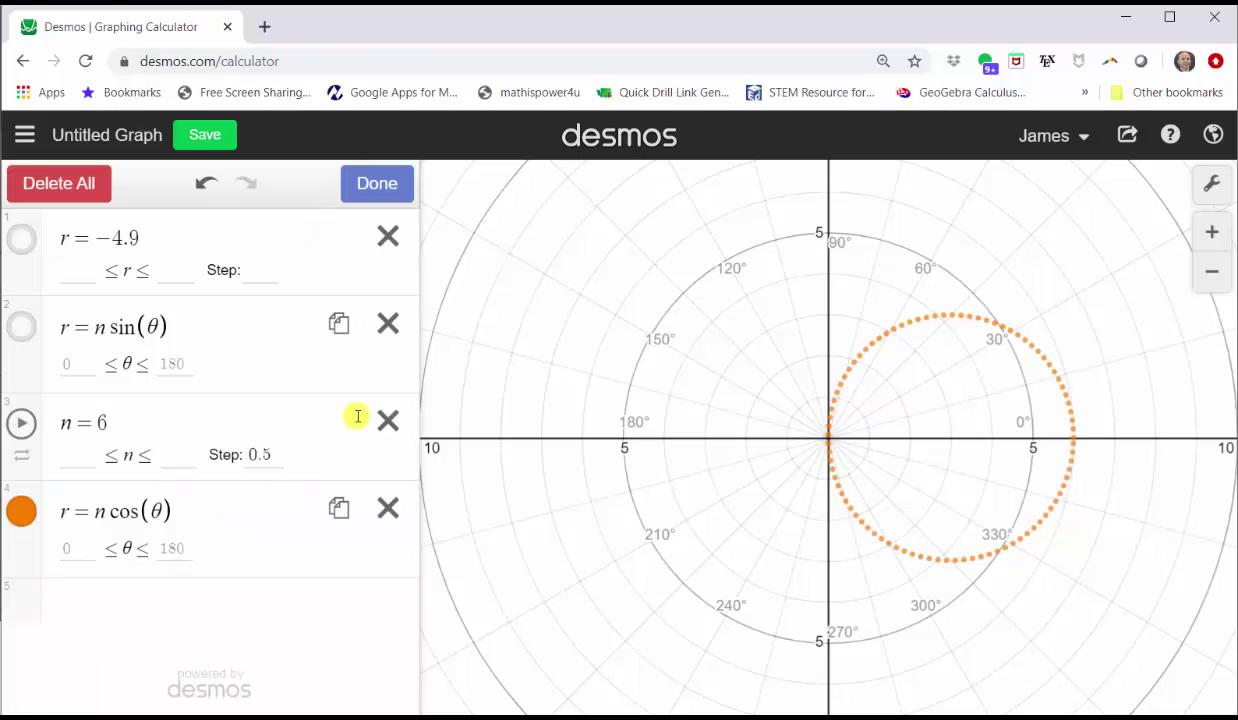
click(337, 509)
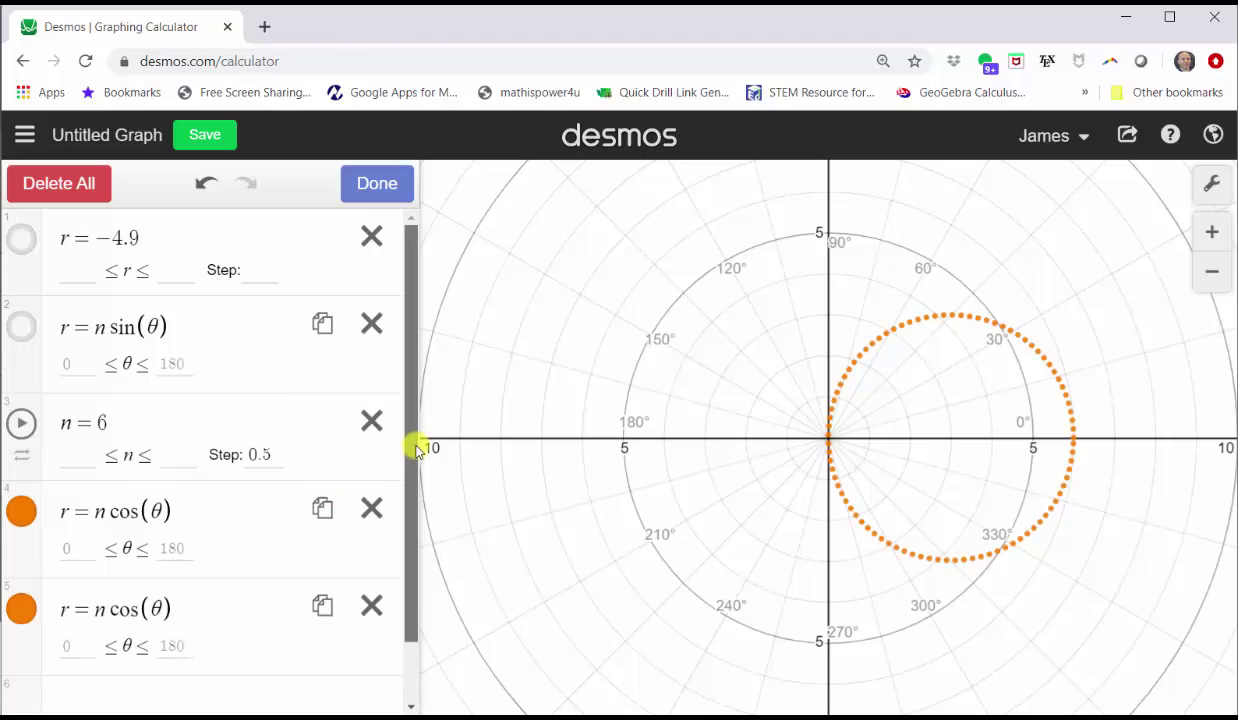
drag(414, 442, 408, 537)
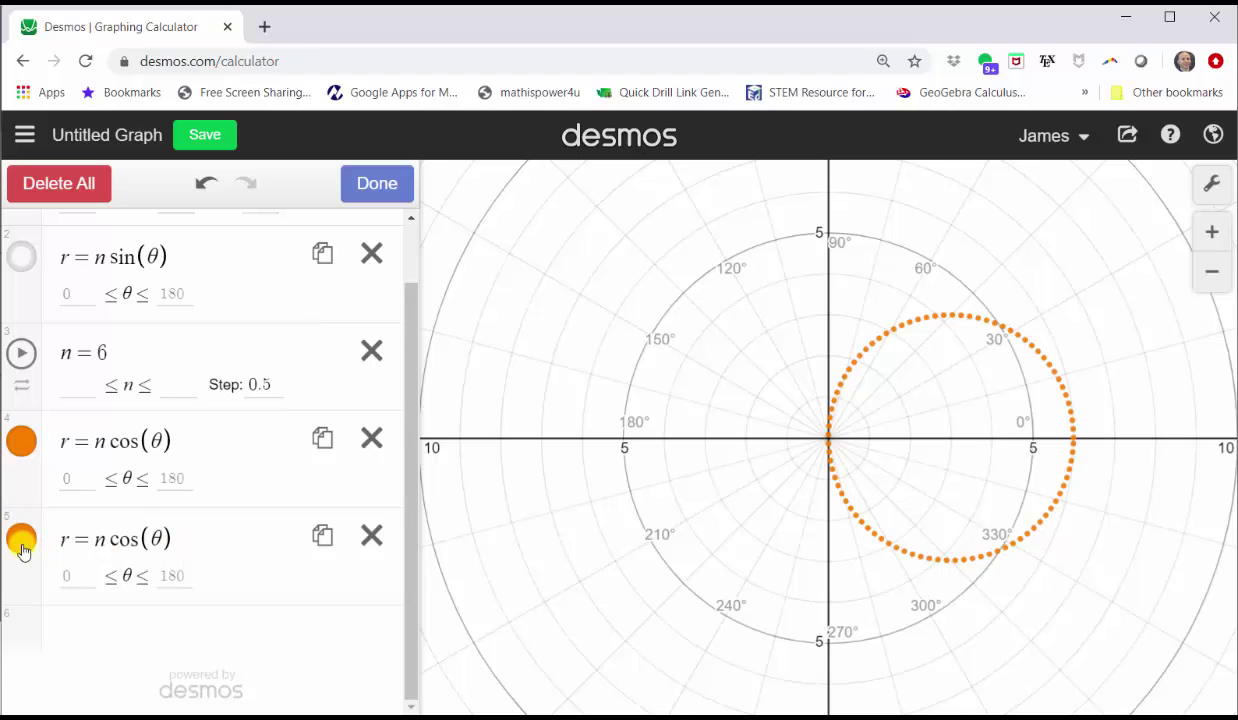
Step: Restrict the duplicated r = n cos(θ) curve to {0 ≤ θ ≤ a} and add a slider for a
click(205, 540)
click(201, 539)
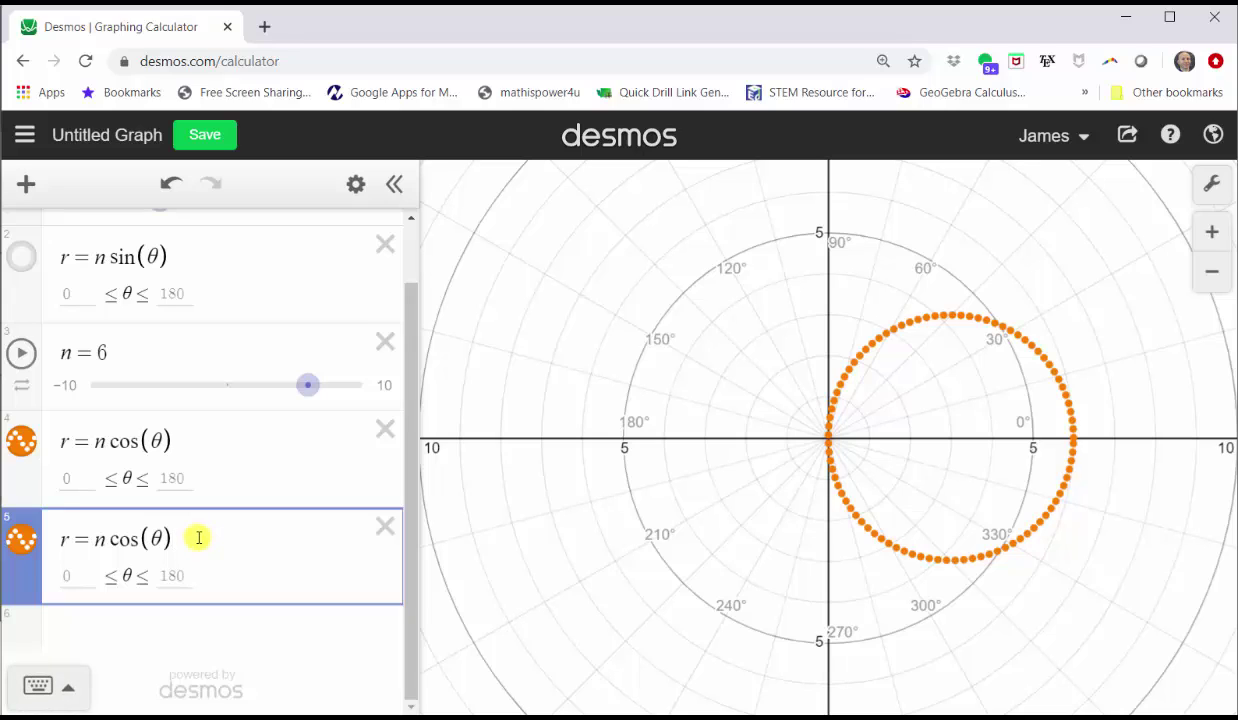
text({0)
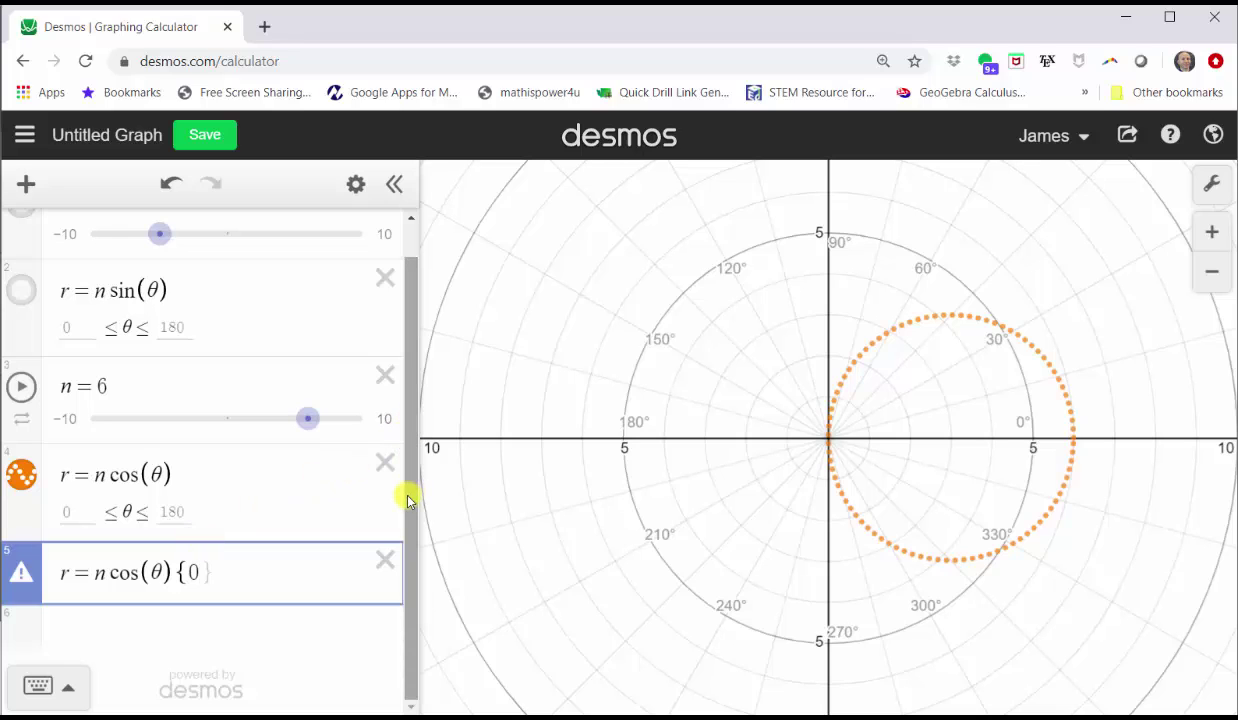
click(62, 686)
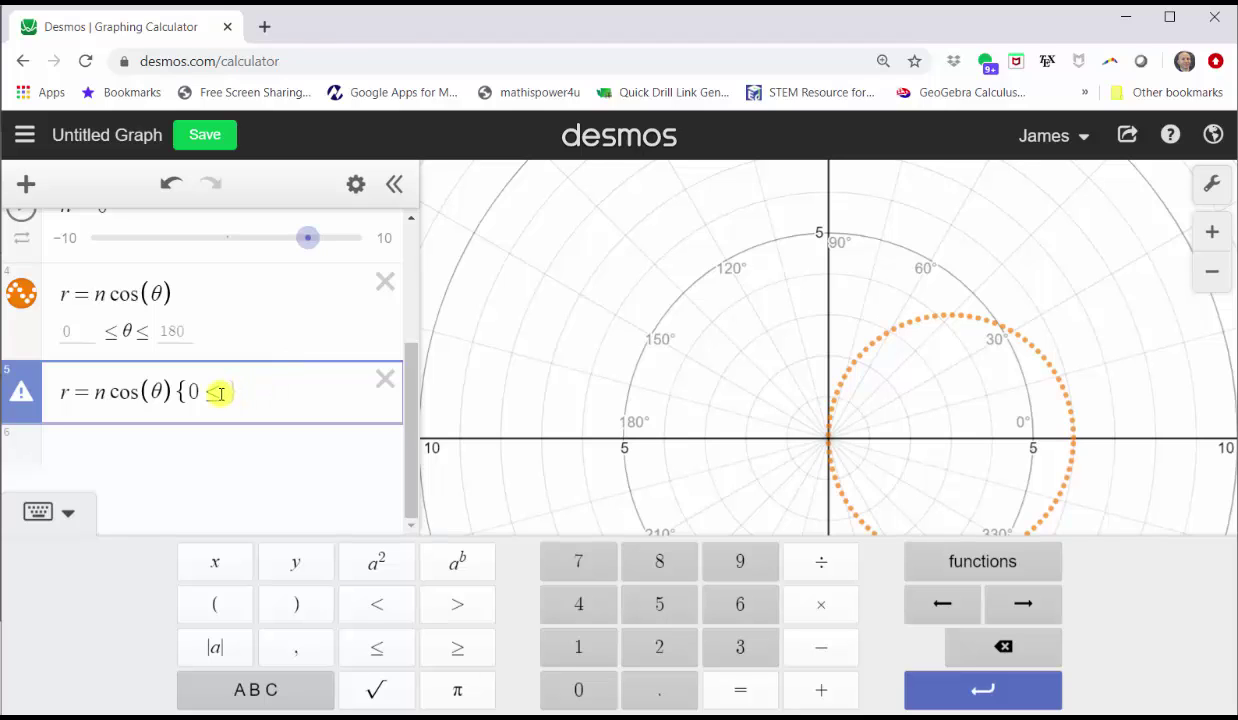
click(257, 689)
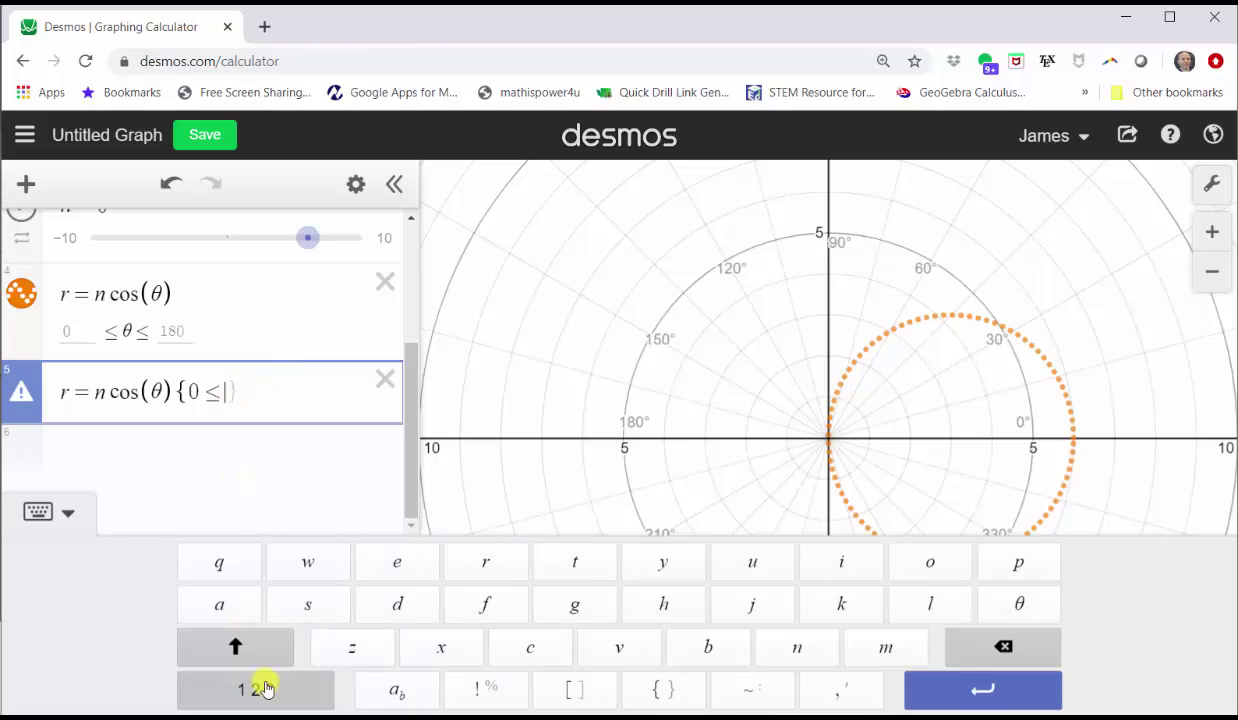
click(1017, 603)
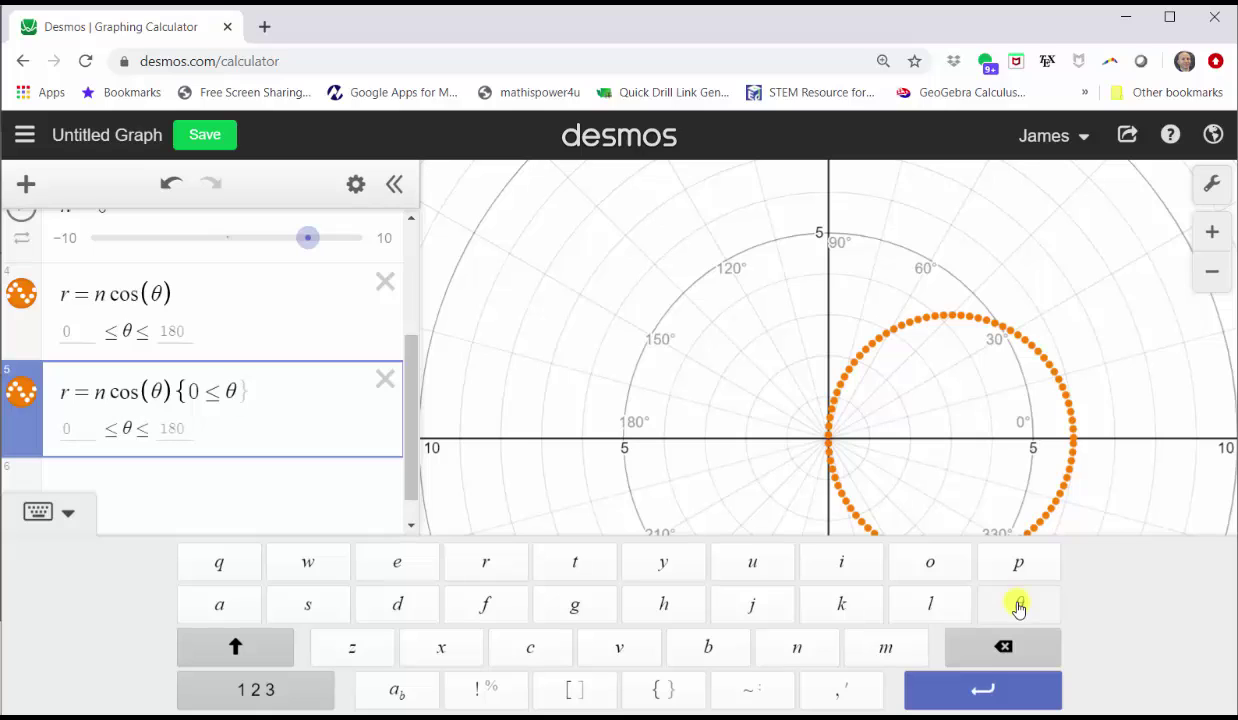
click(255, 689)
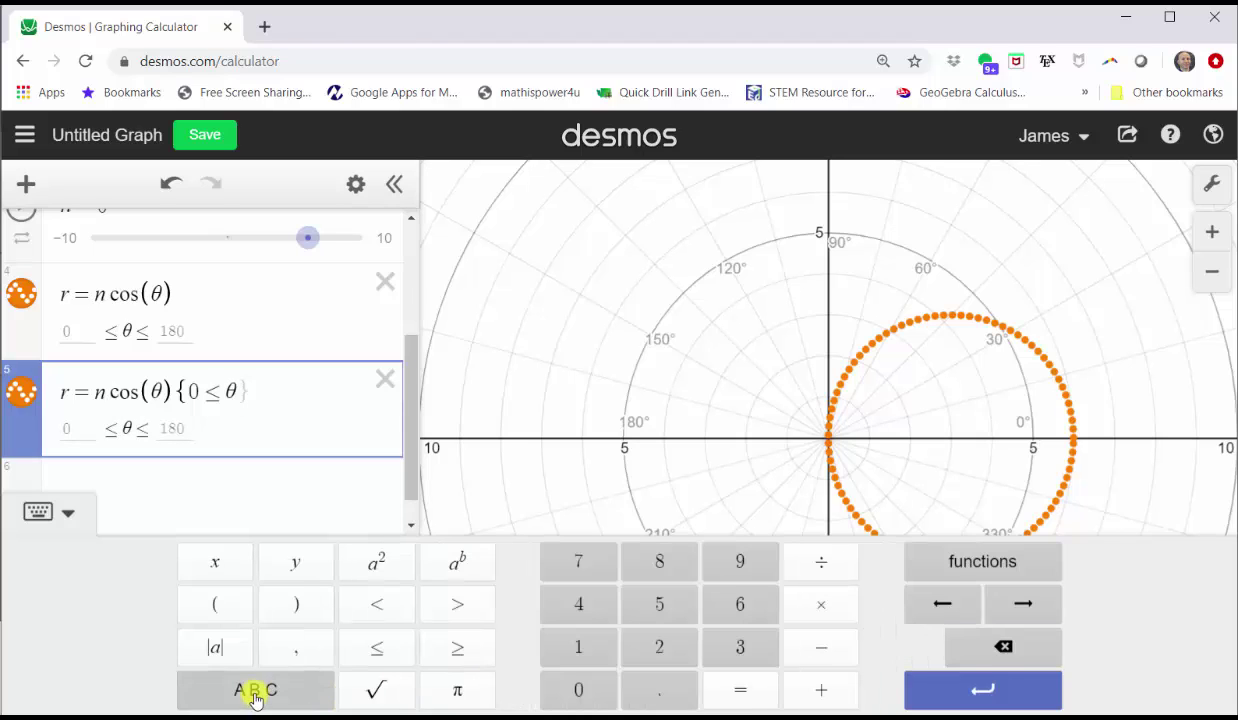
click(377, 648)
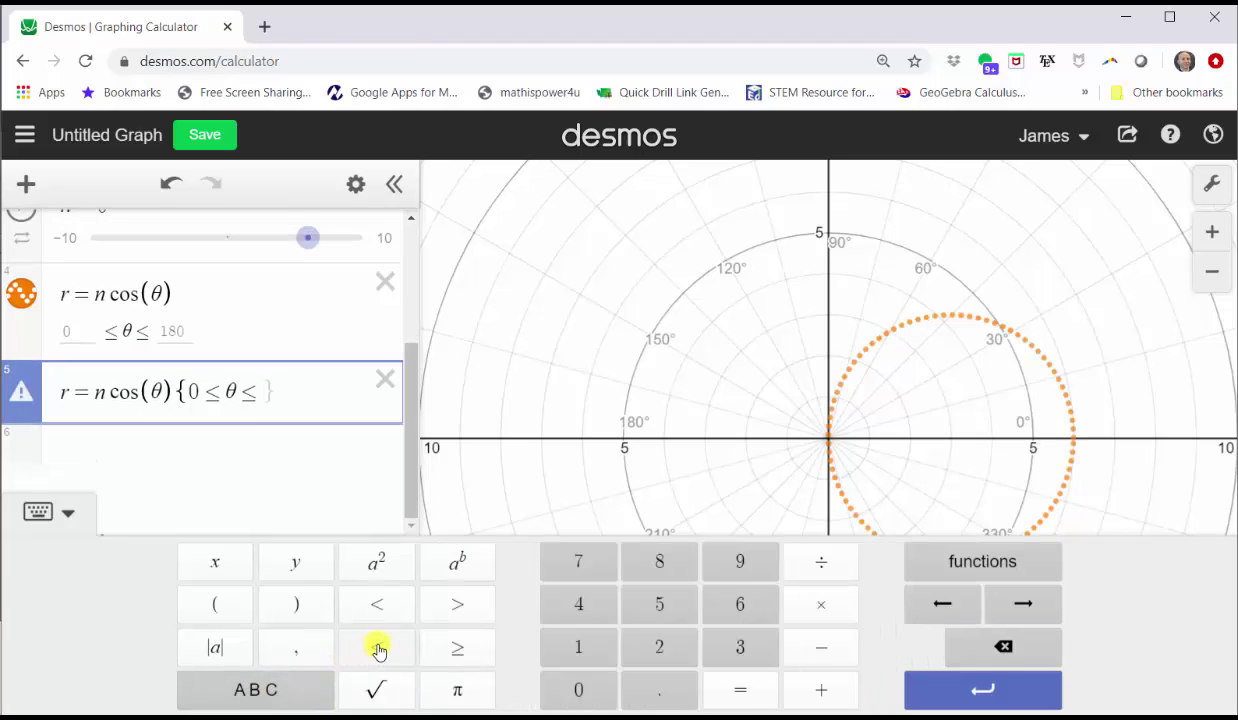
click(272, 680)
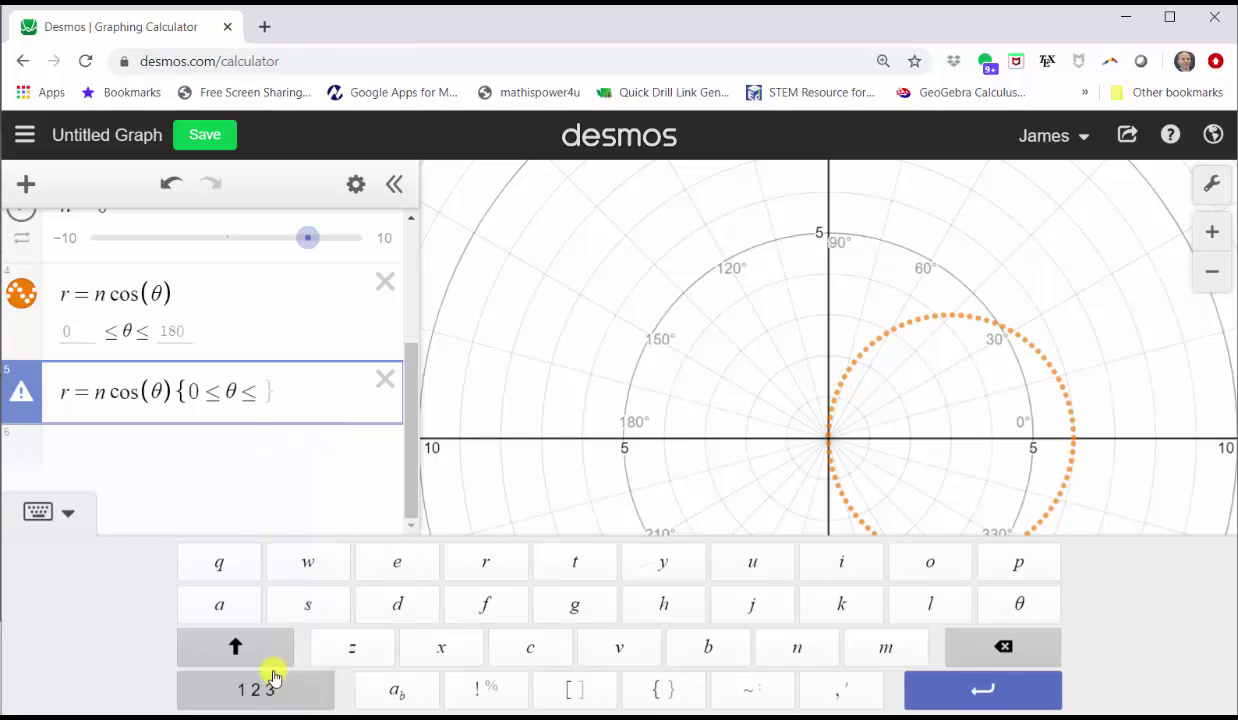
click(225, 600)
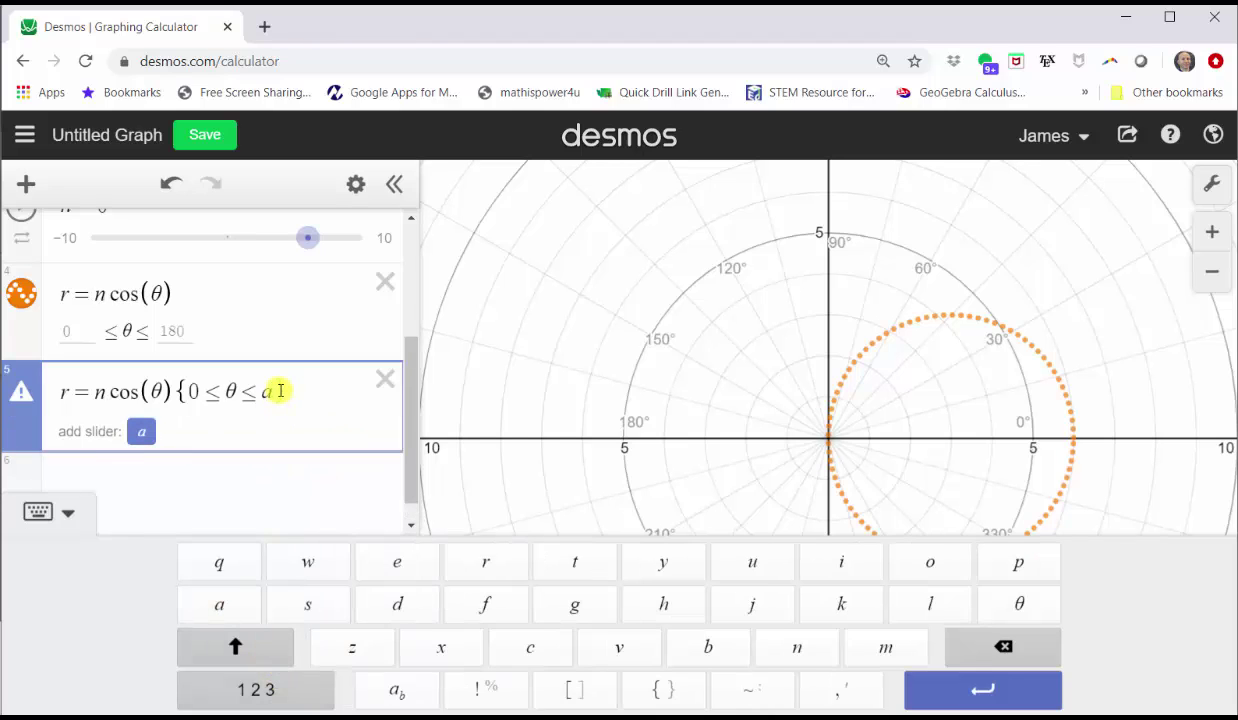
click(137, 431)
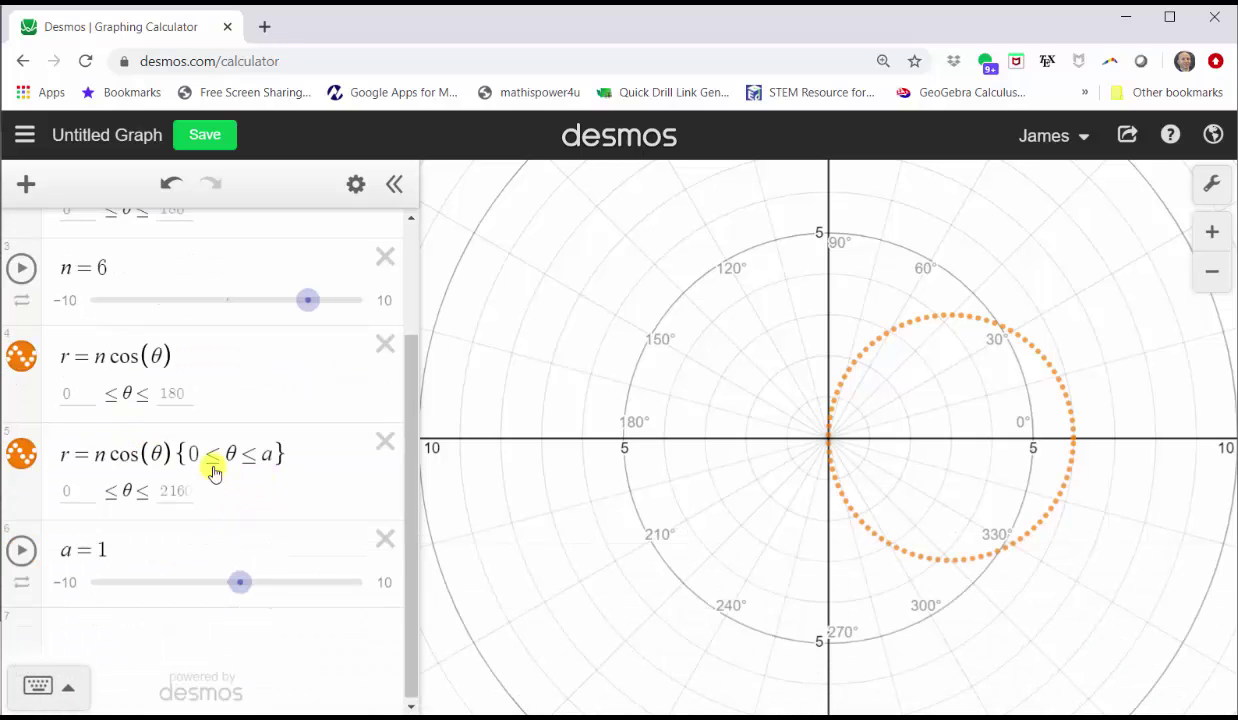
Step: Change the restricted cosine curve to a solid line style and purple colour
click(23, 458)
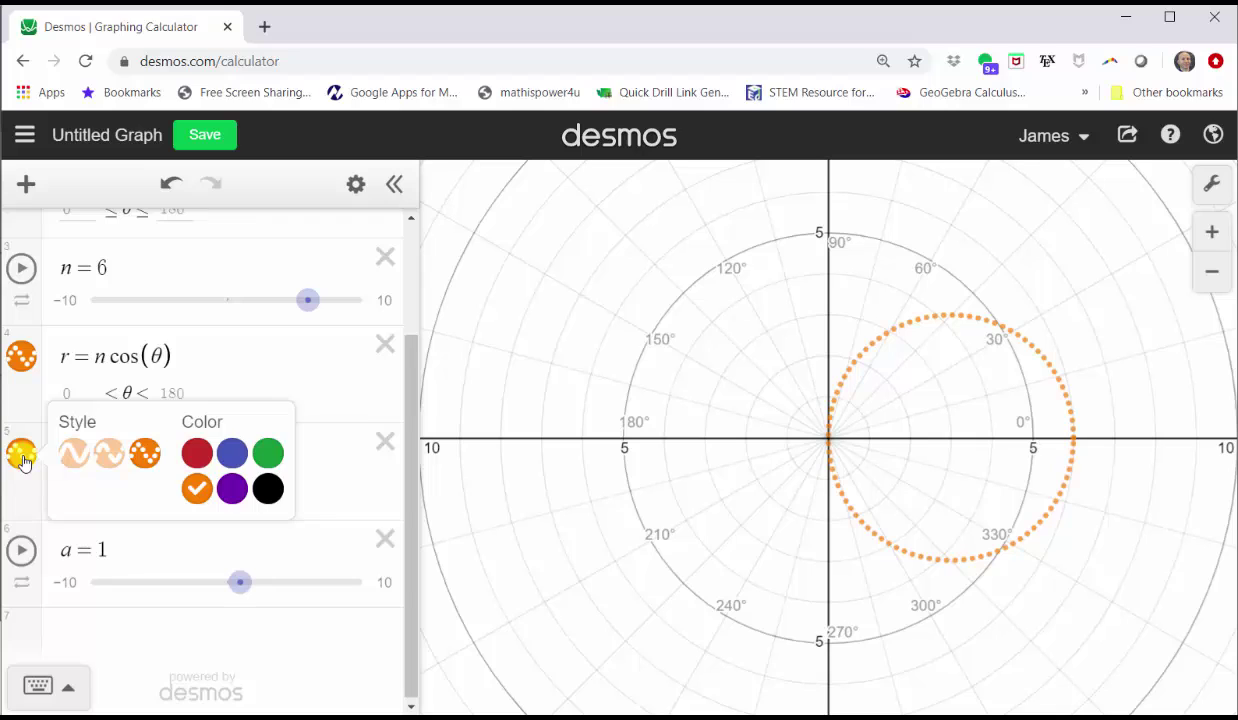
click(74, 455)
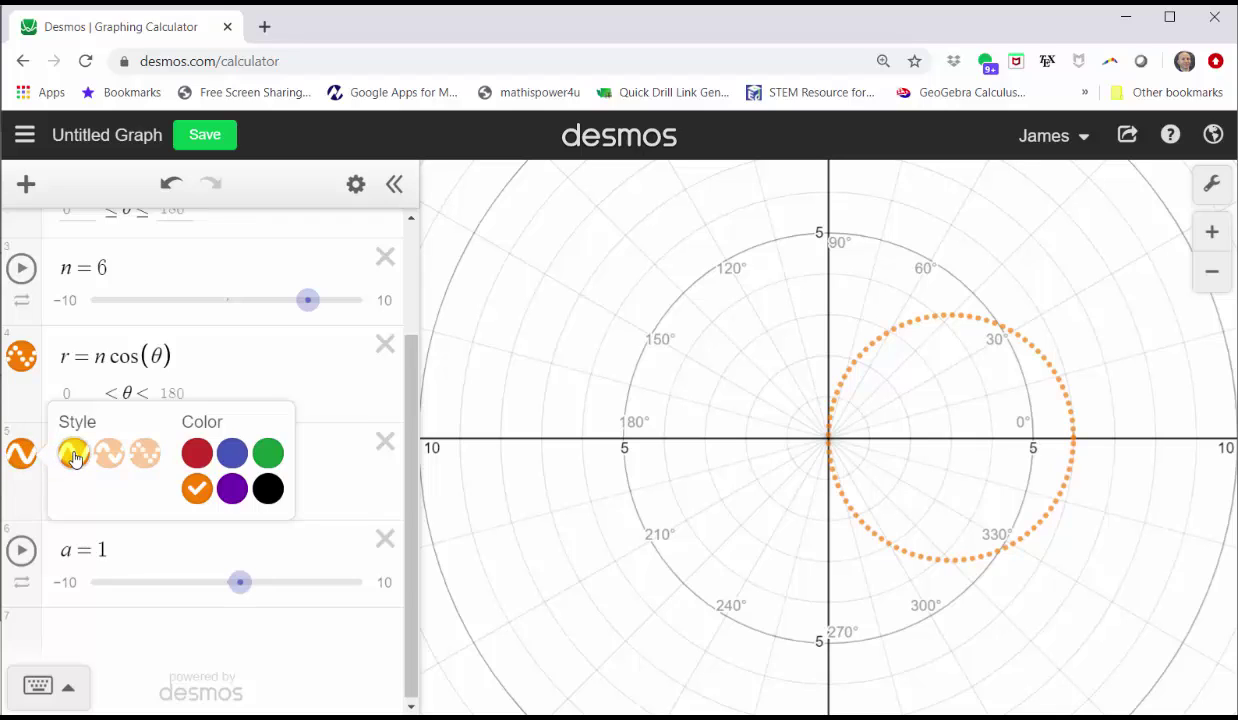
click(232, 490)
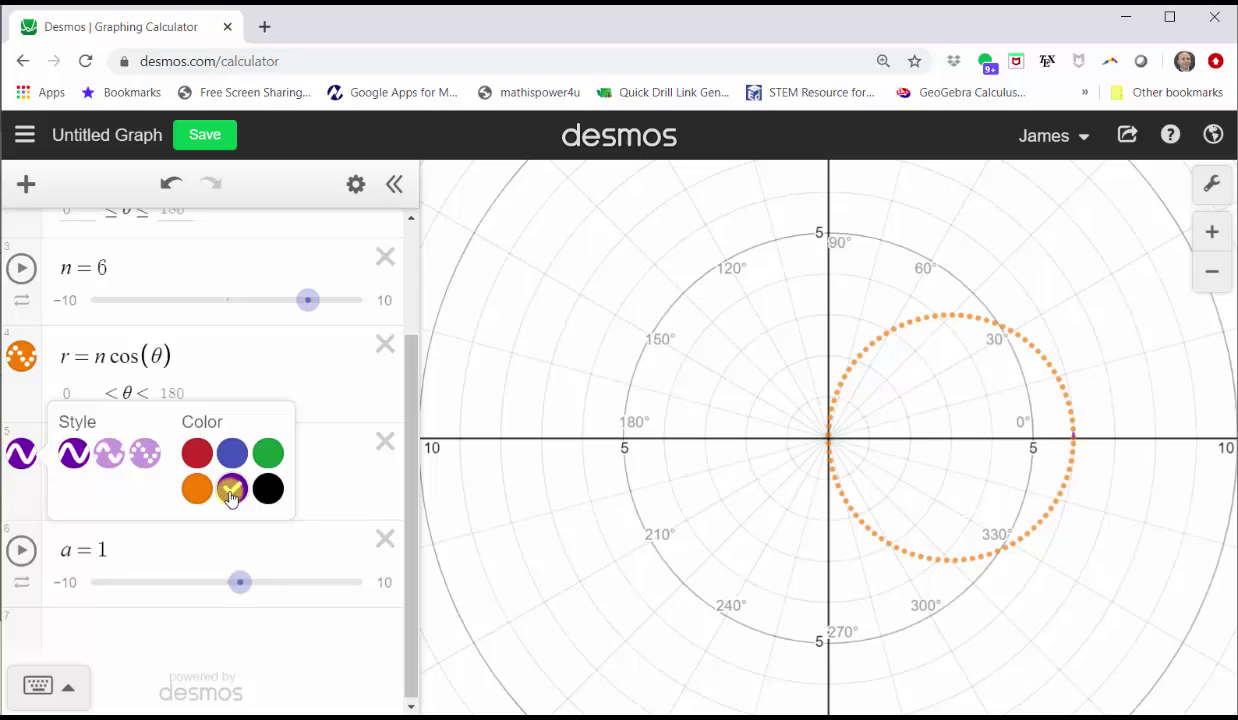
click(315, 480)
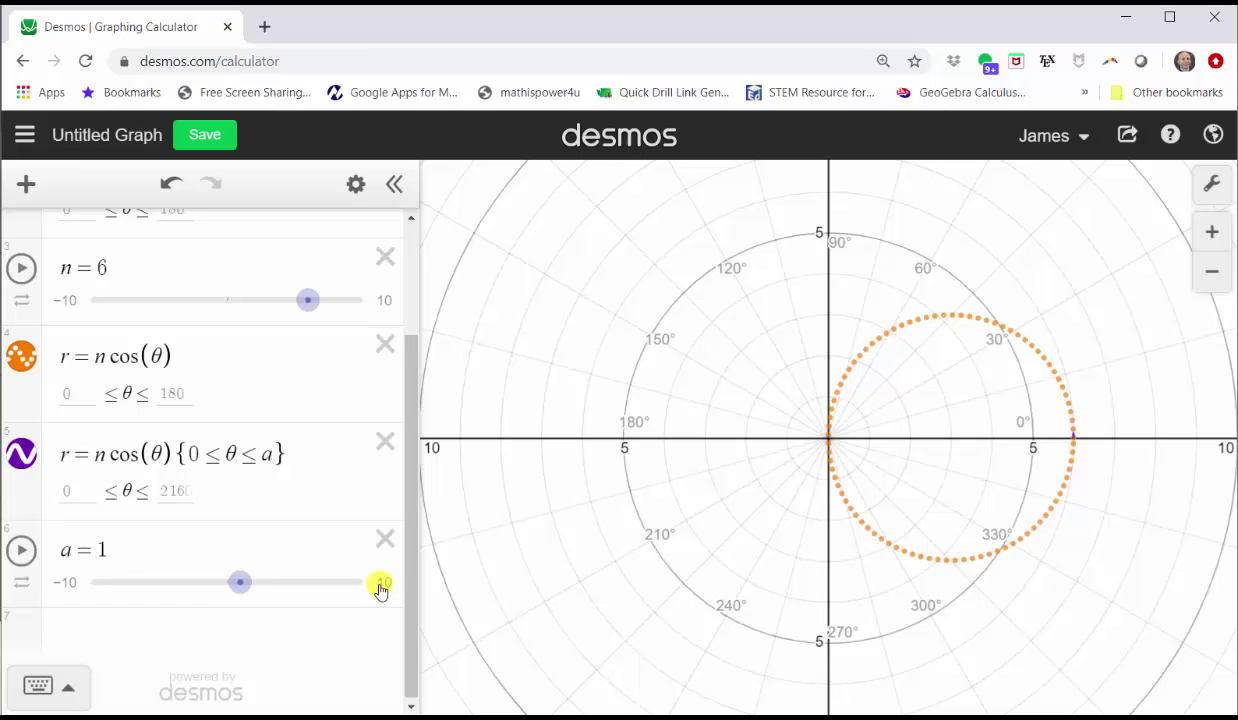
Step: Set the slider for a to range from 0 to 180 with a step of 5
click(73, 585)
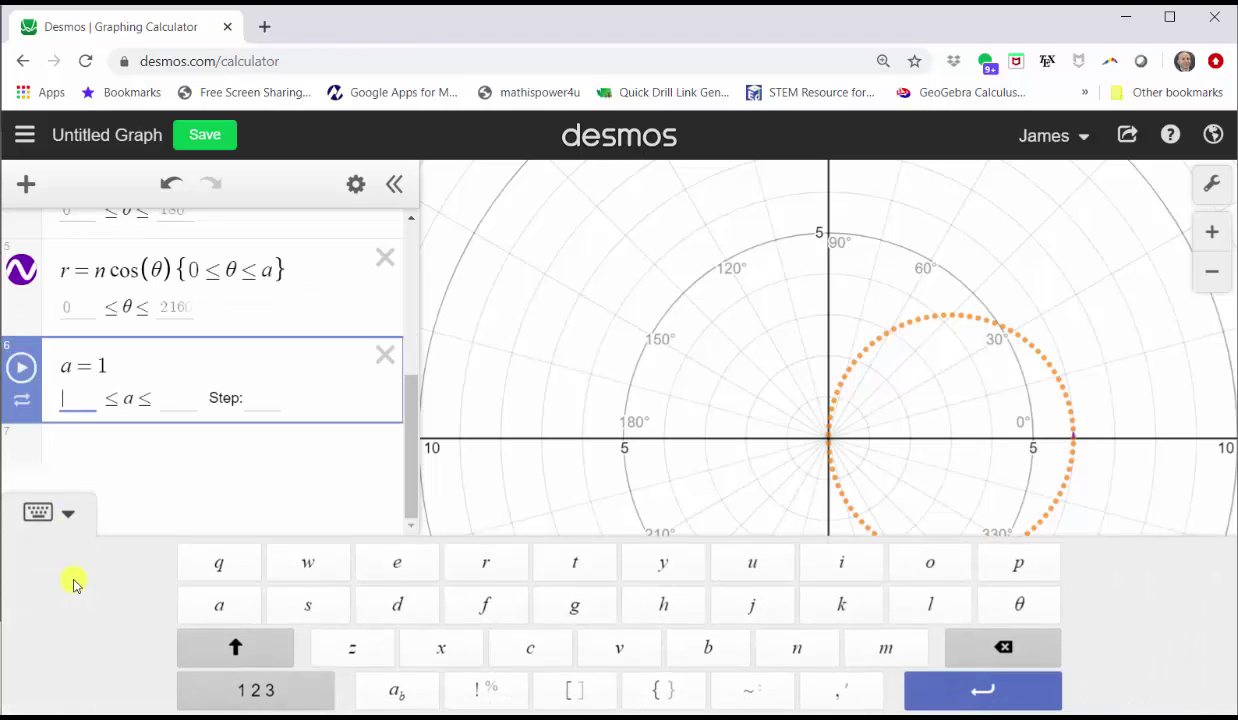
key(Tab)
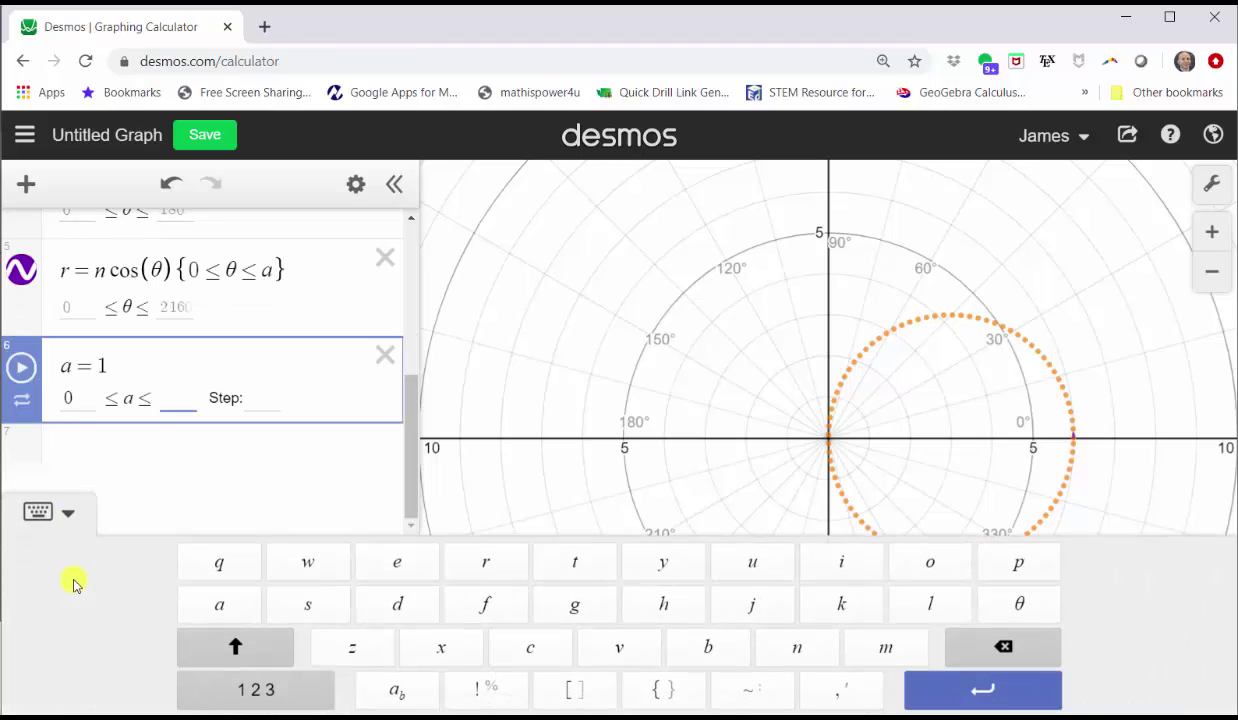
text(180)
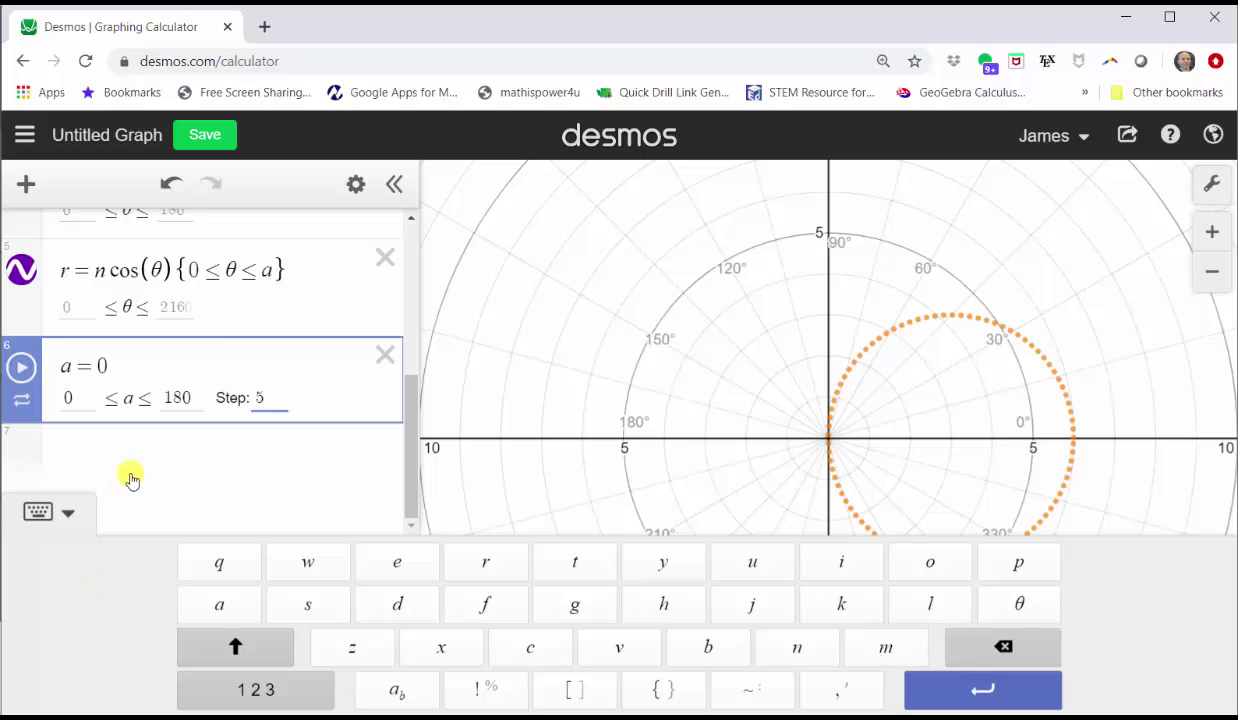
click(312, 270)
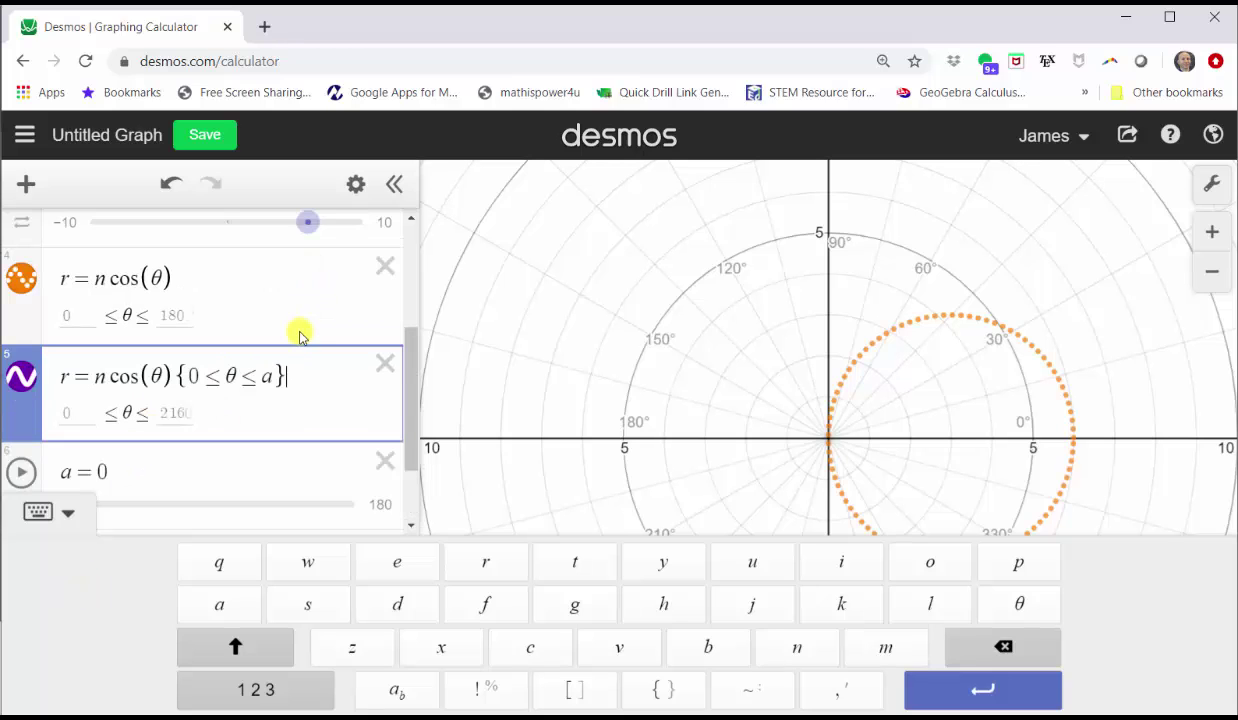
click(36, 517)
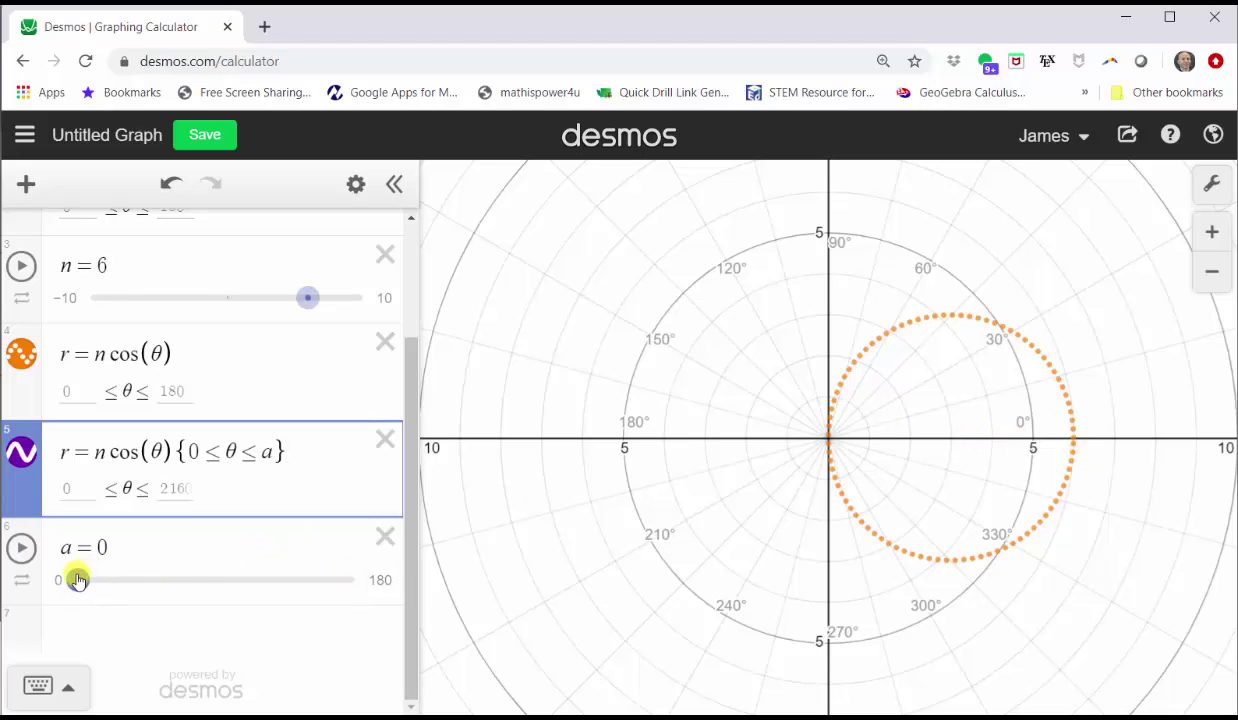
Step: Trace the restricted cosine circle by raising a from 0 to 90, to 100 and finally to 180
drag(78, 581, 215, 578)
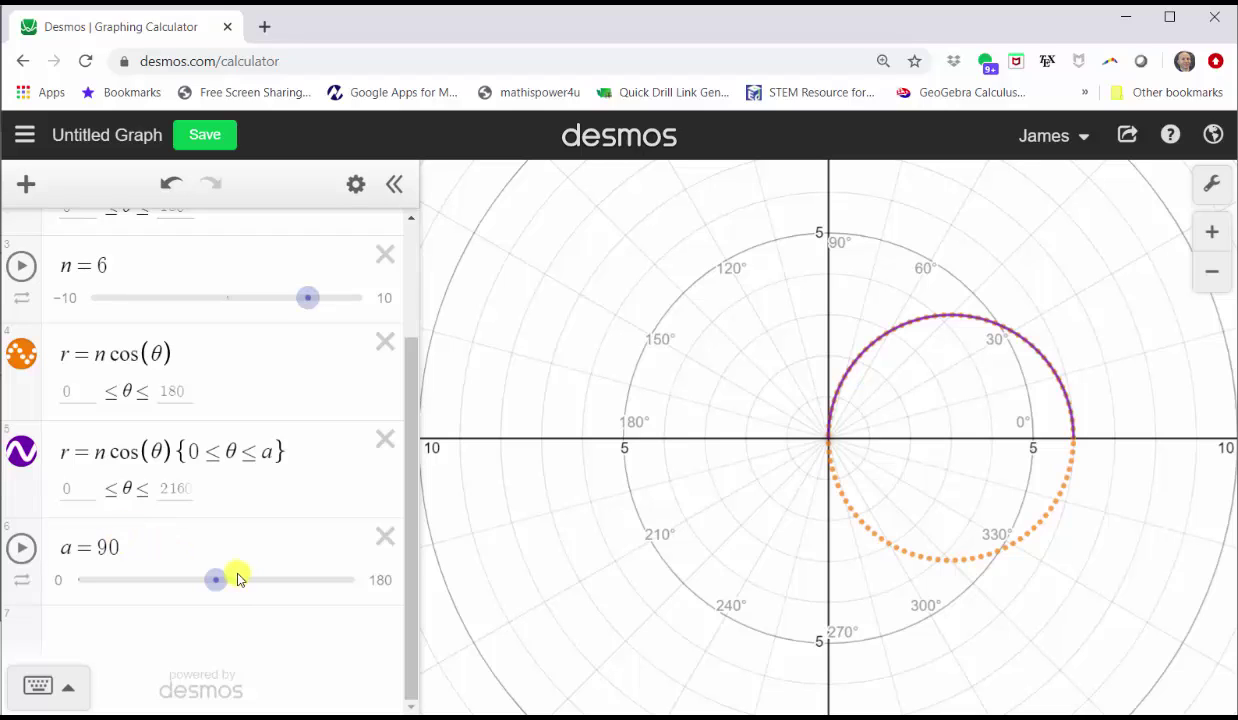
drag(215, 579, 231, 581)
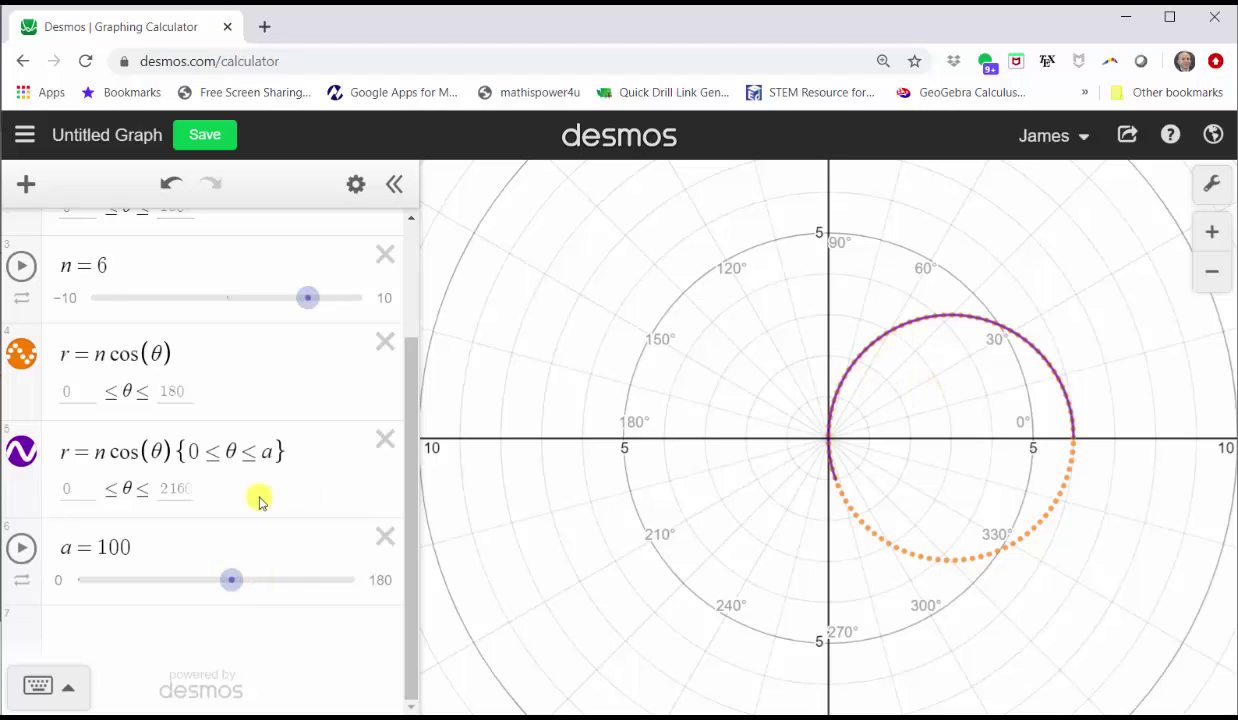
click(311, 448)
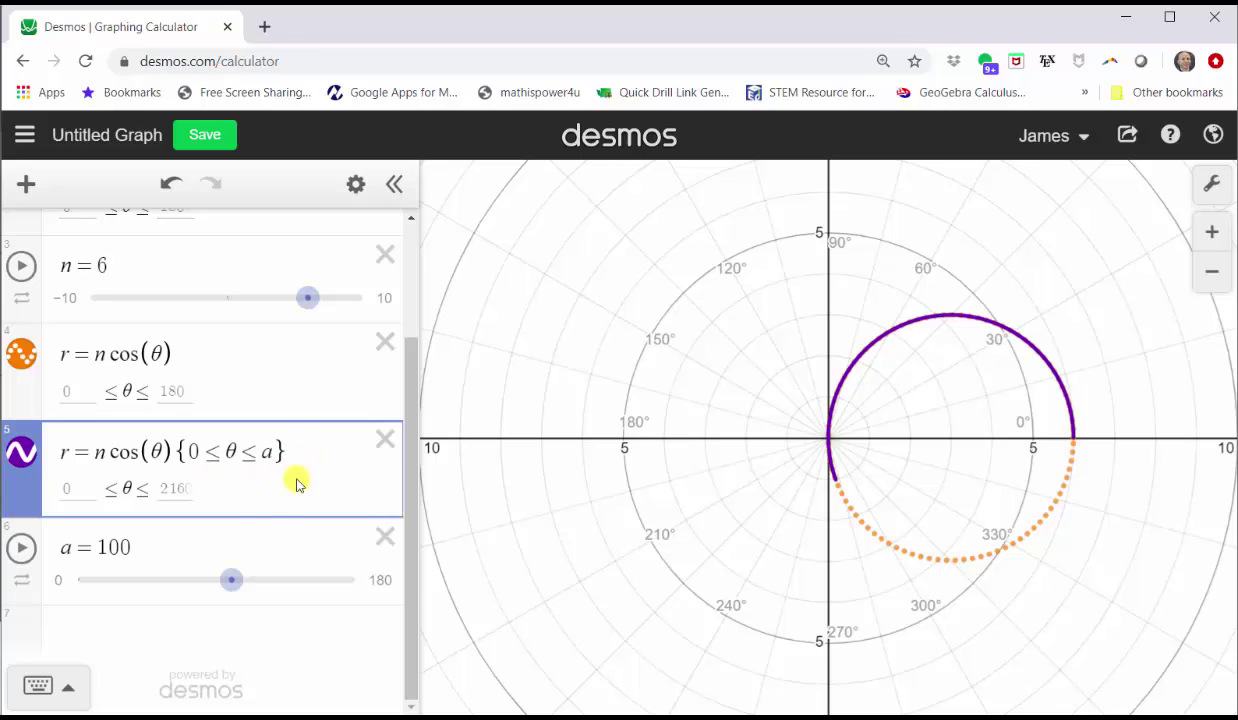
drag(233, 583, 351, 554)
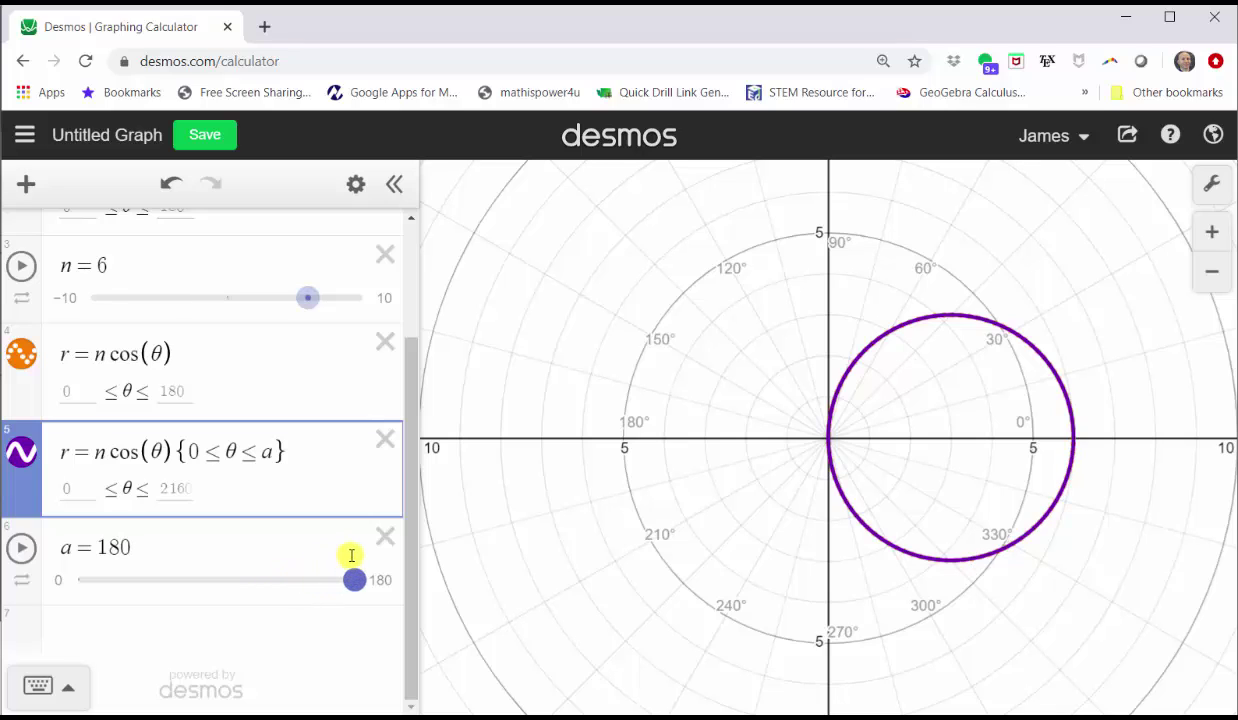